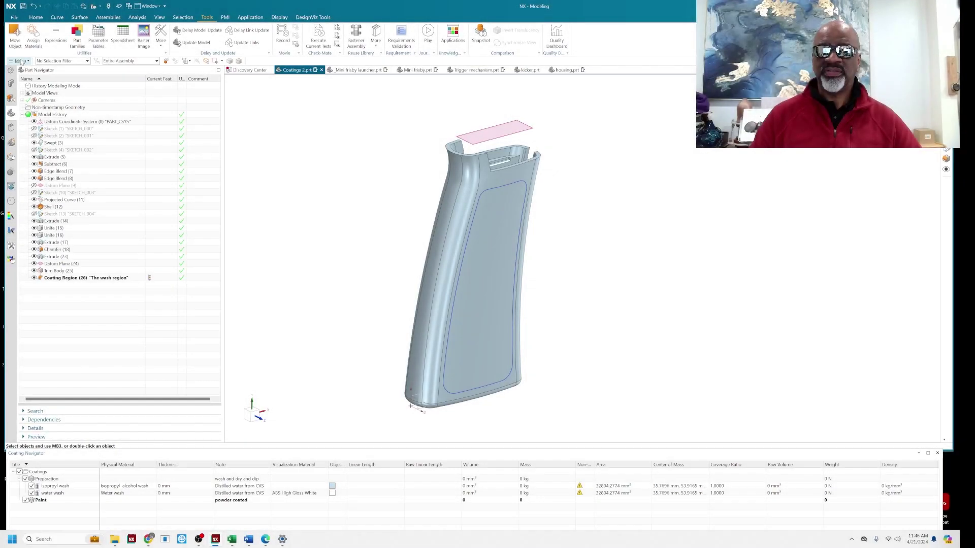
Start a coating layer on the grip's wash region and assign Primer as its physical material
mouse_move(27, 96)
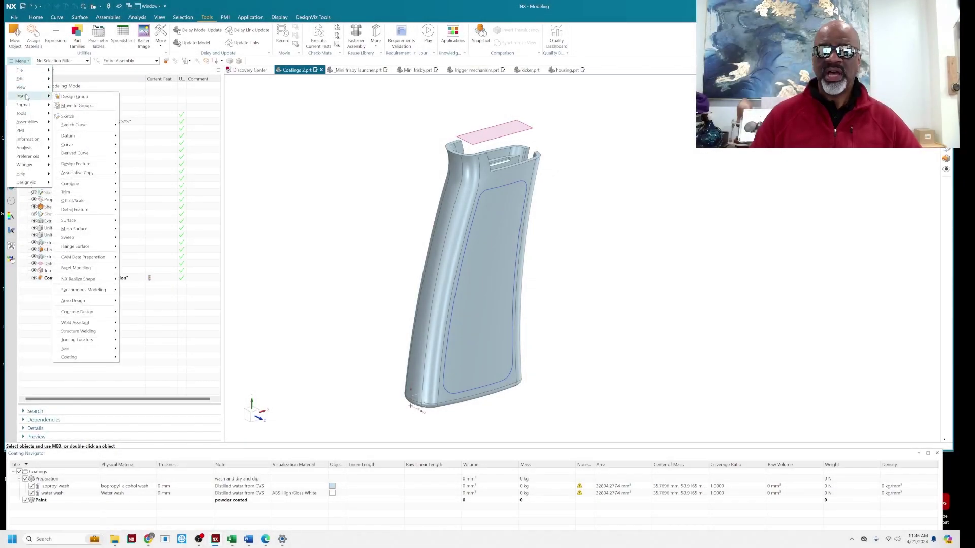
mouse_move(89, 361)
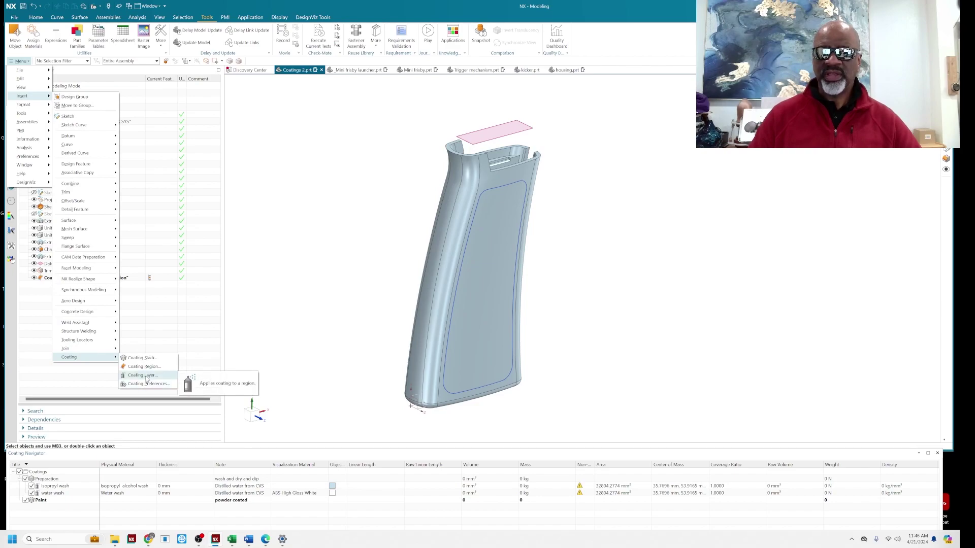
left_click(147, 378)
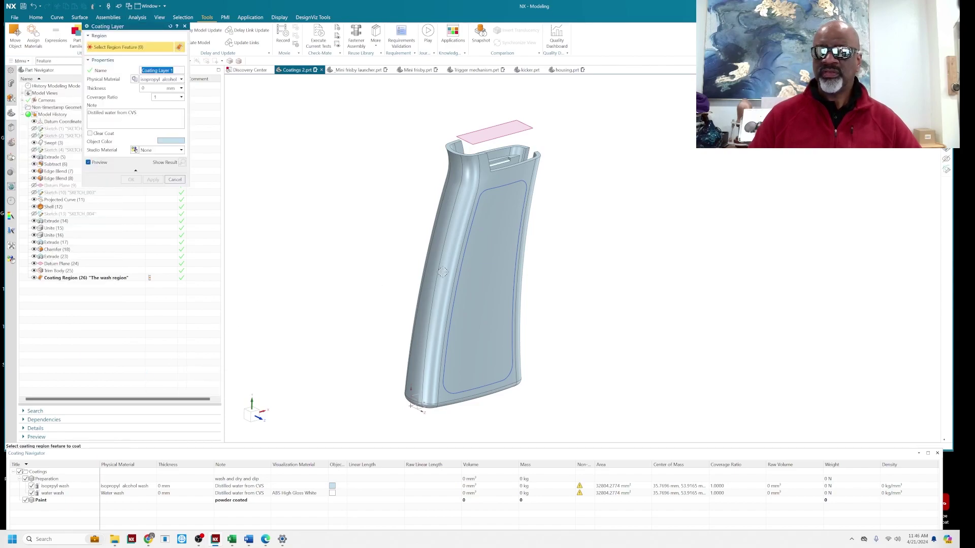
left_click(486, 263)
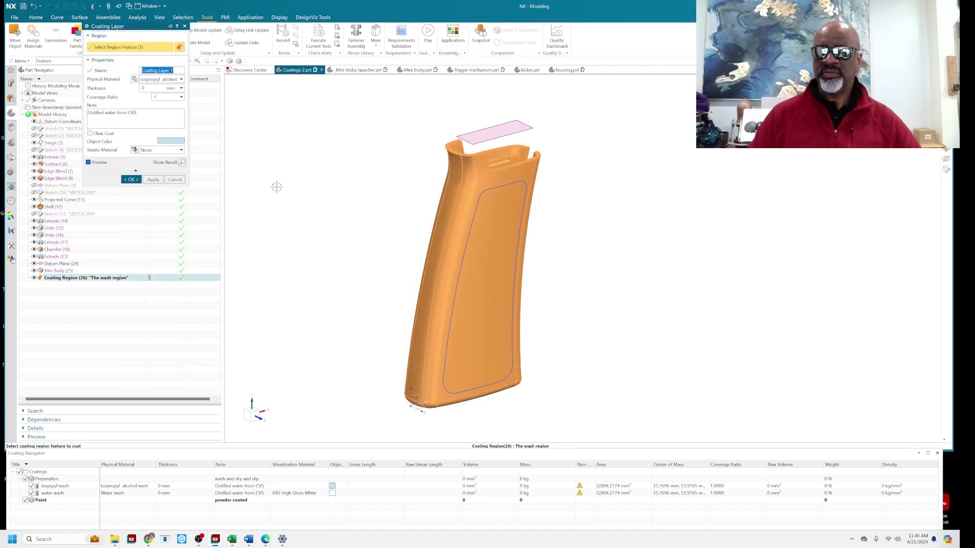
left_click(135, 80)
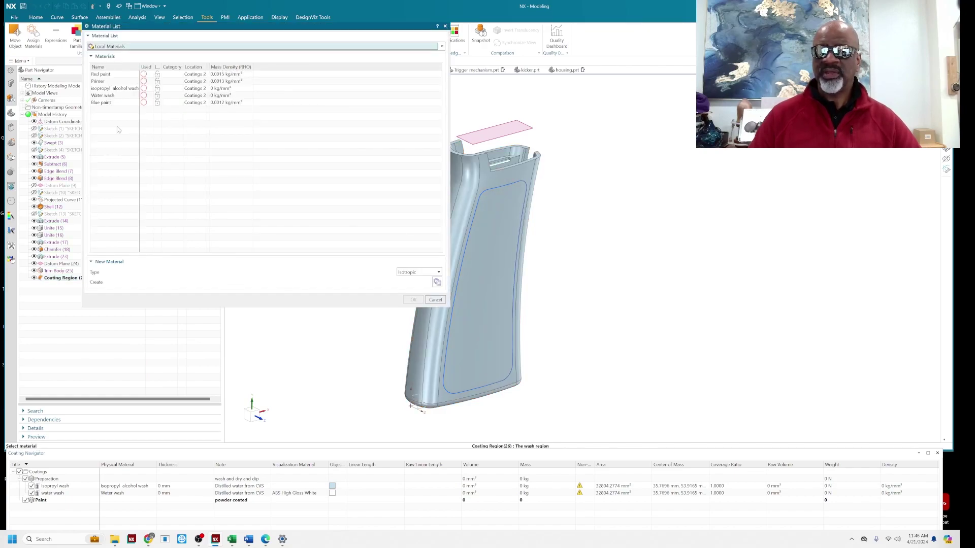
left_click(122, 82)
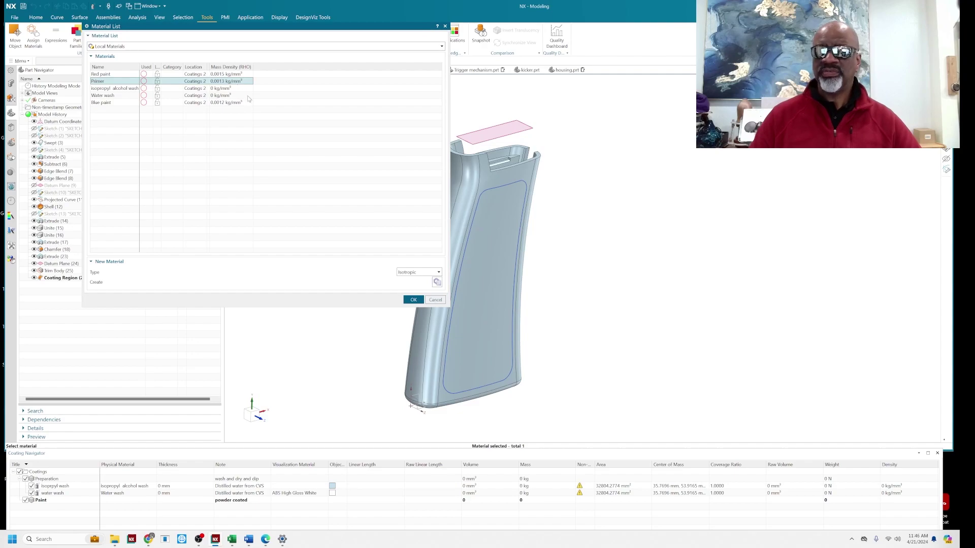
left_click(413, 300)
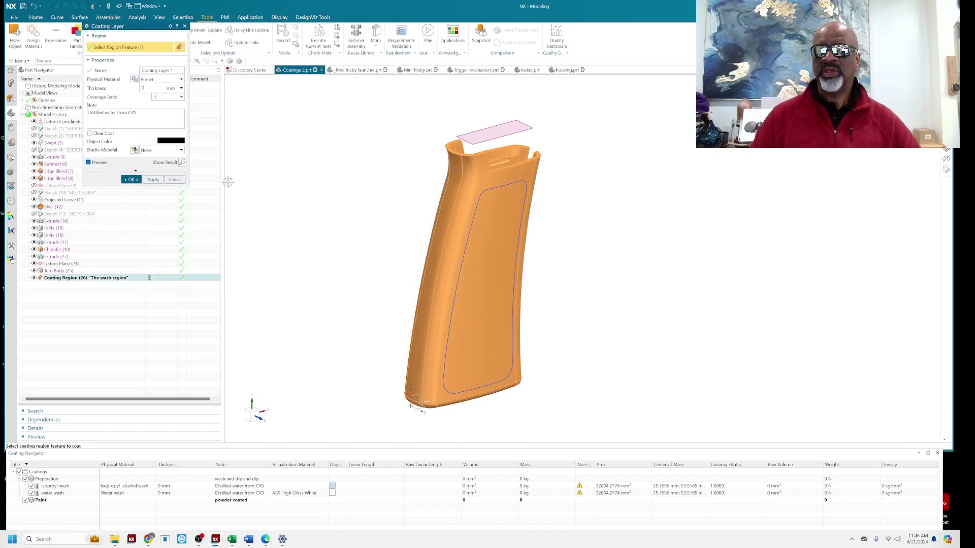
Set the layer's object color to white and its thickness to 0.0012 mm, and create the coating layer
left_click(172, 140)
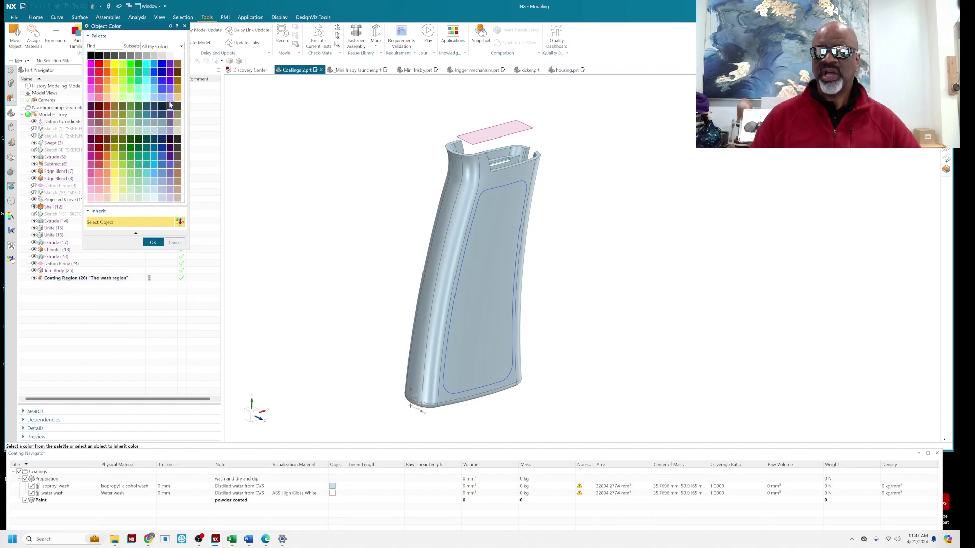
left_click(177, 56)
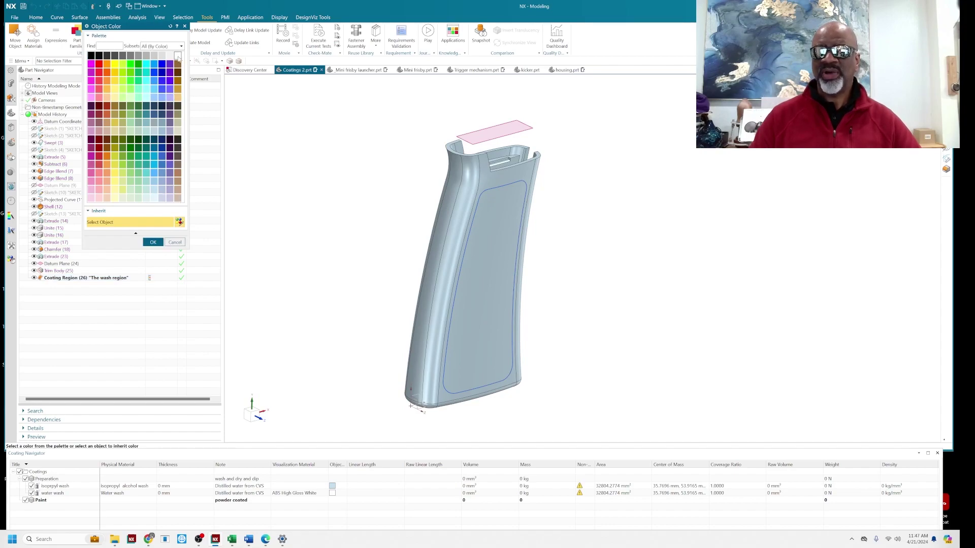
left_click(153, 242)
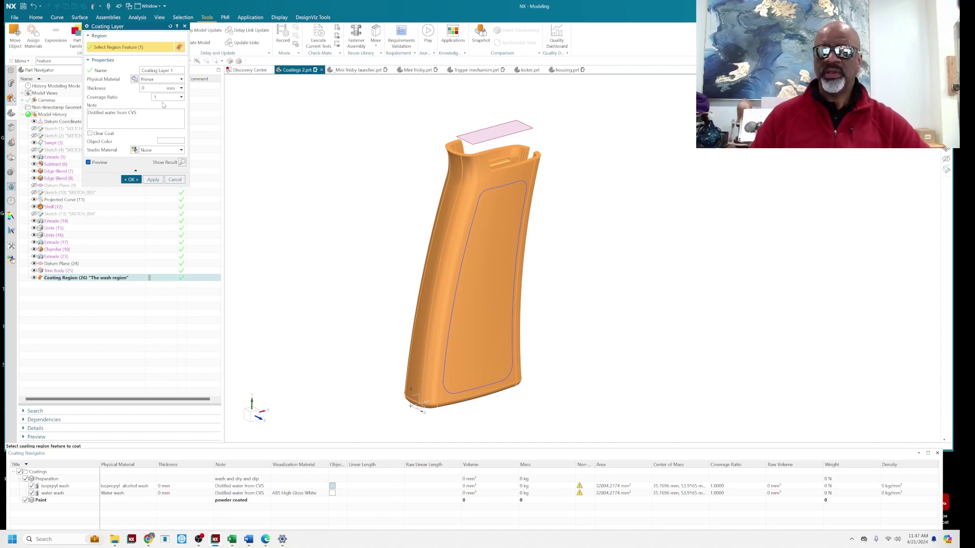
left_click(150, 88)
key("BackSpace")
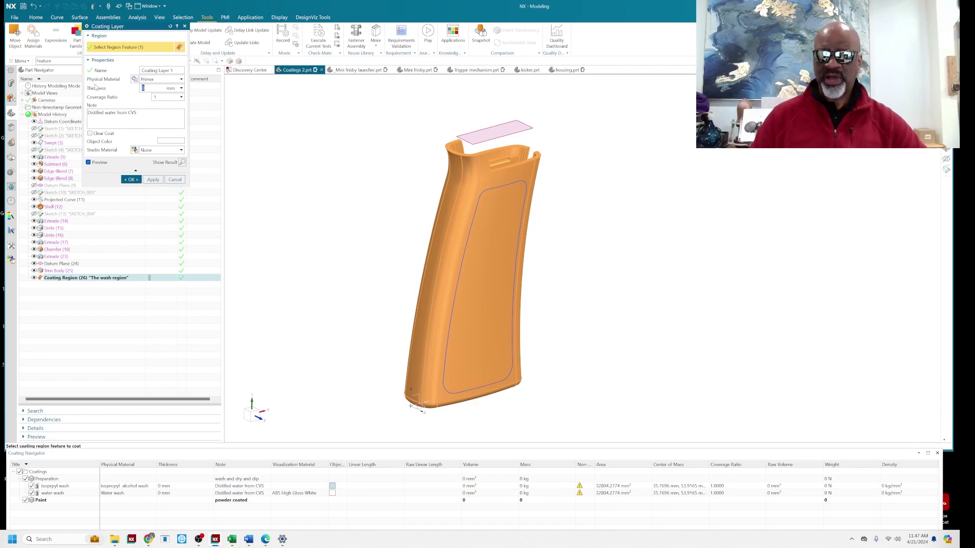
type("0012")
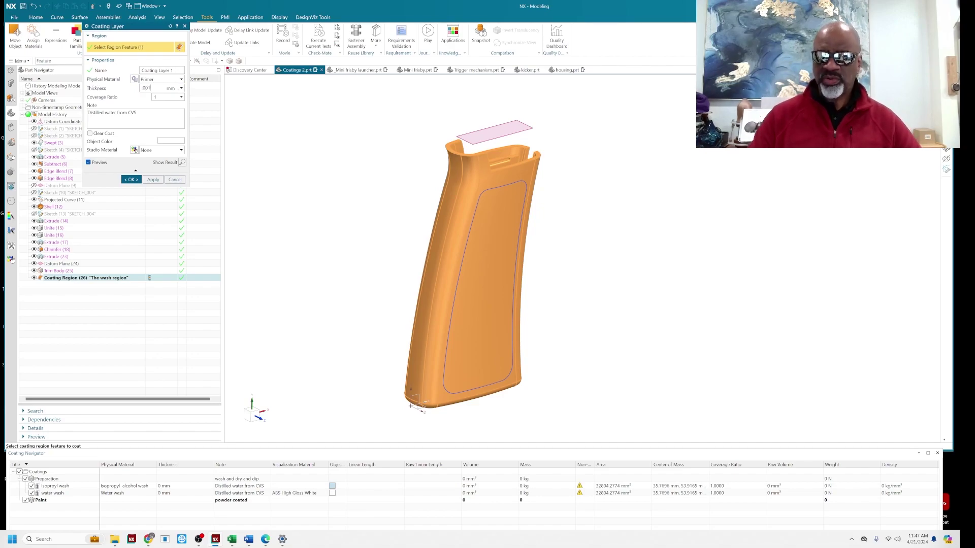
left_click(131, 180)
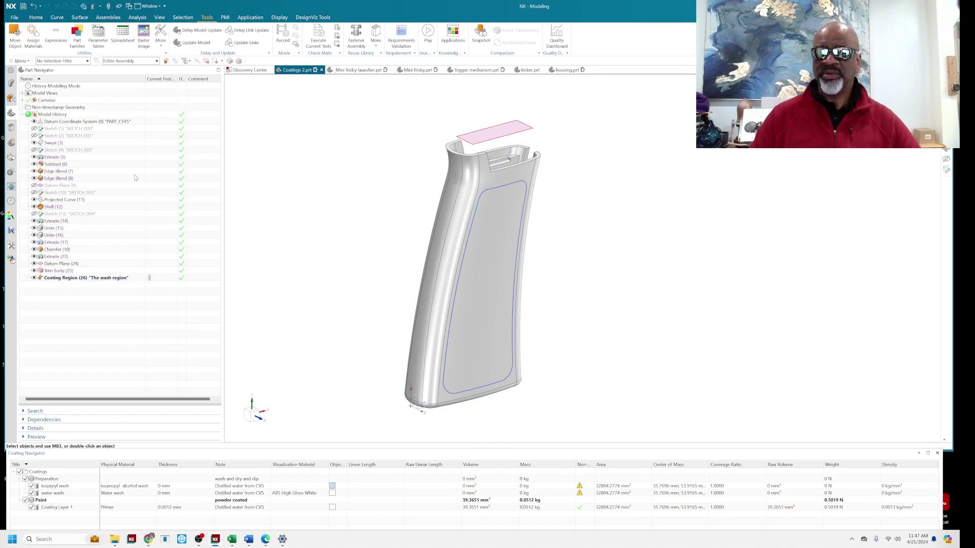
Select the Primer entry in the assembly structure and examine the coated grip's upper rim up close
left_click(11, 84)
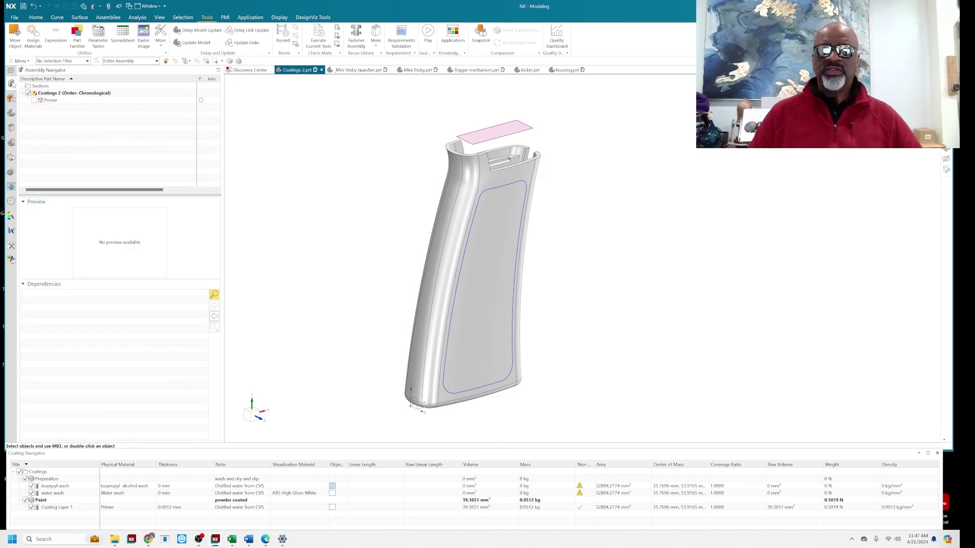
left_click(49, 101)
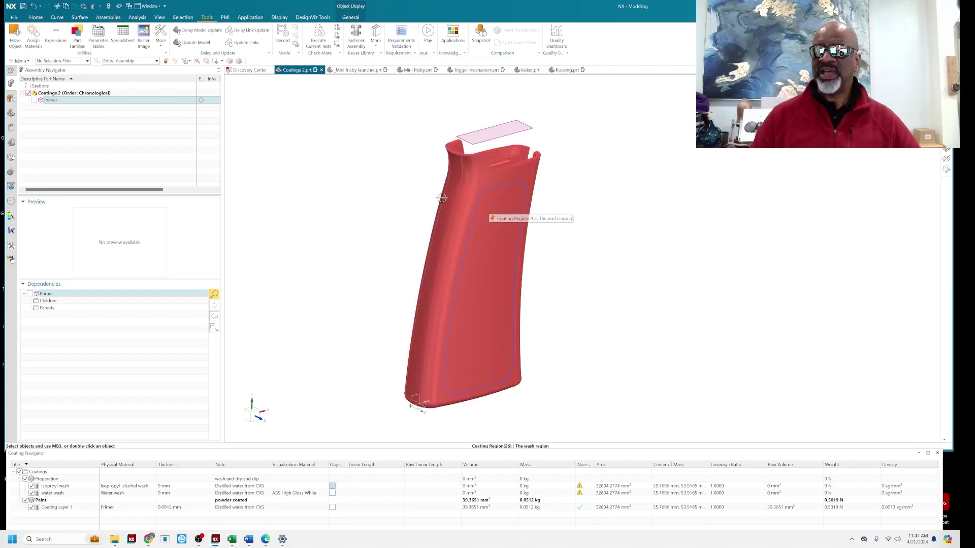
scroll(516, 150, "up", 10)
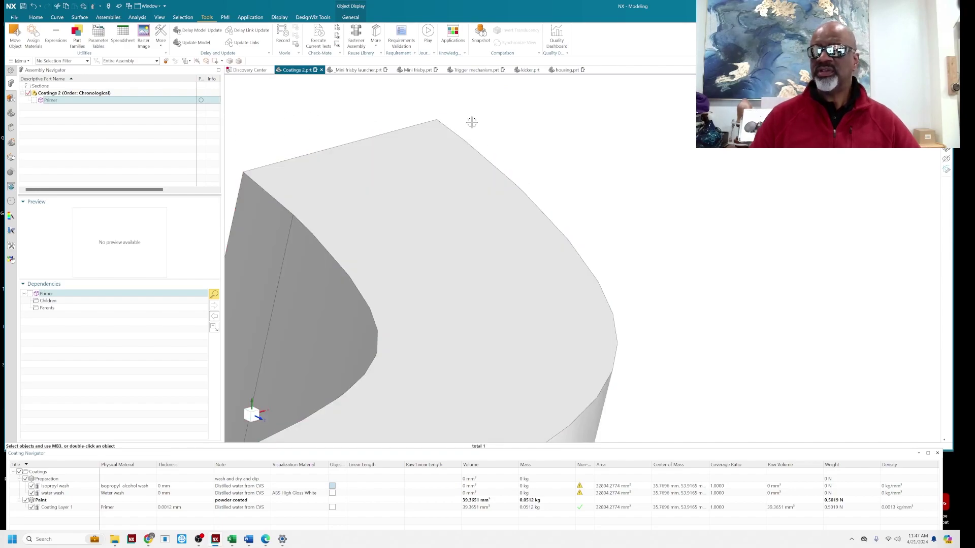
scroll(476, 131, "down", 5)
scroll(476, 131, "down", 10)
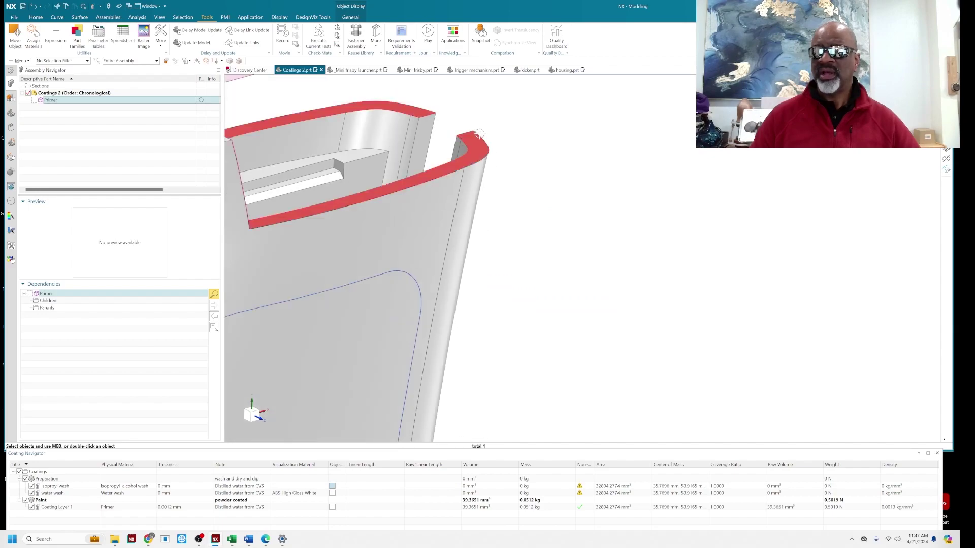
scroll(502, 140, "down", 2)
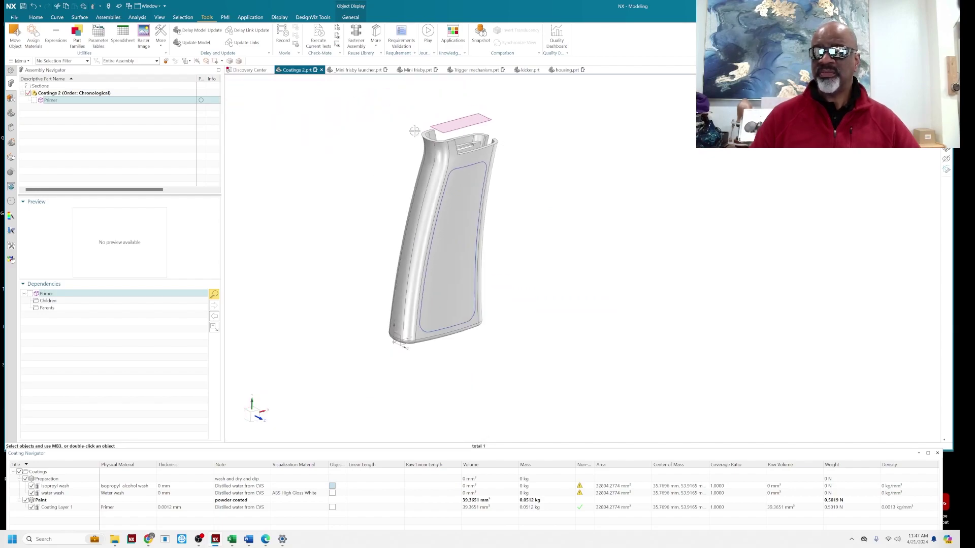
scroll(384, 127, "up", 1)
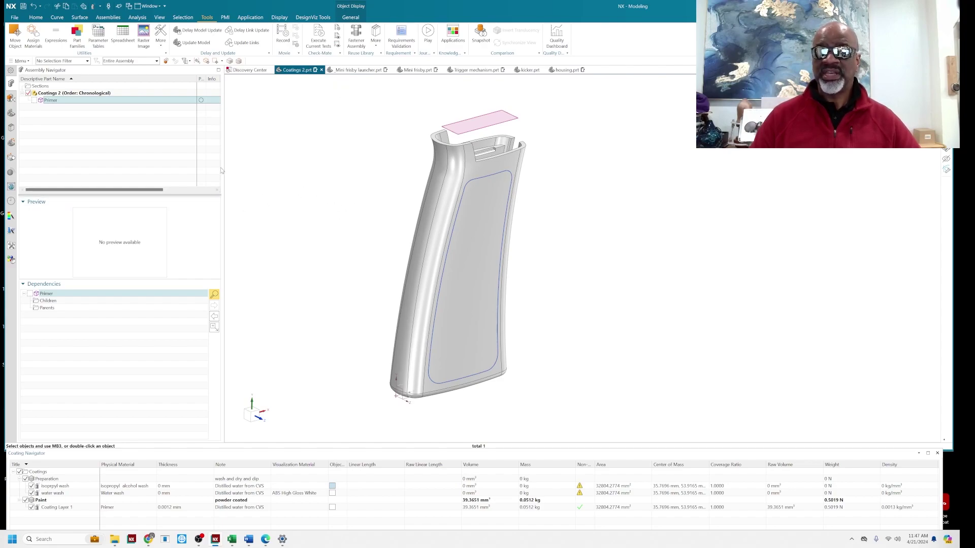
Rename the coating layer under the Paint stack as Primer
left_click(60, 509)
right_click(59, 508)
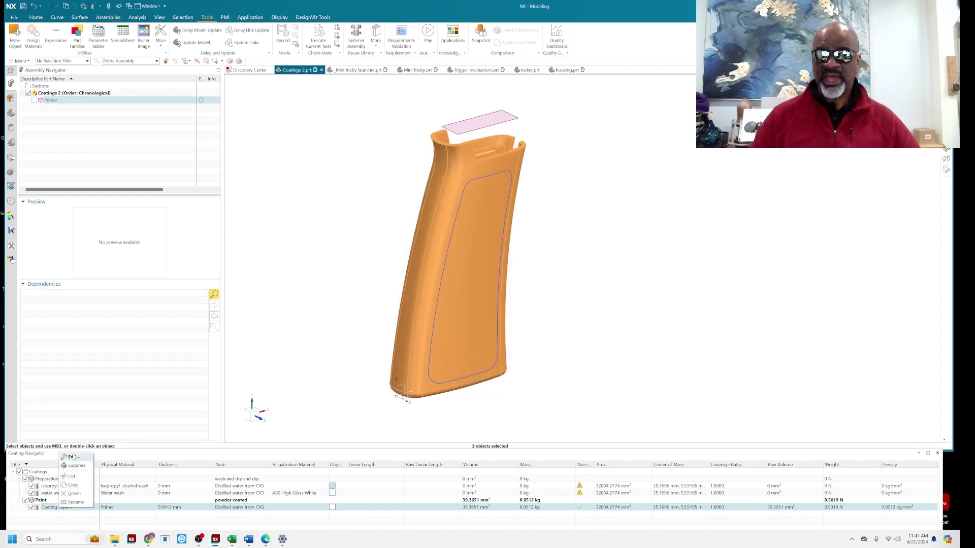
left_click(80, 502)
type("P")
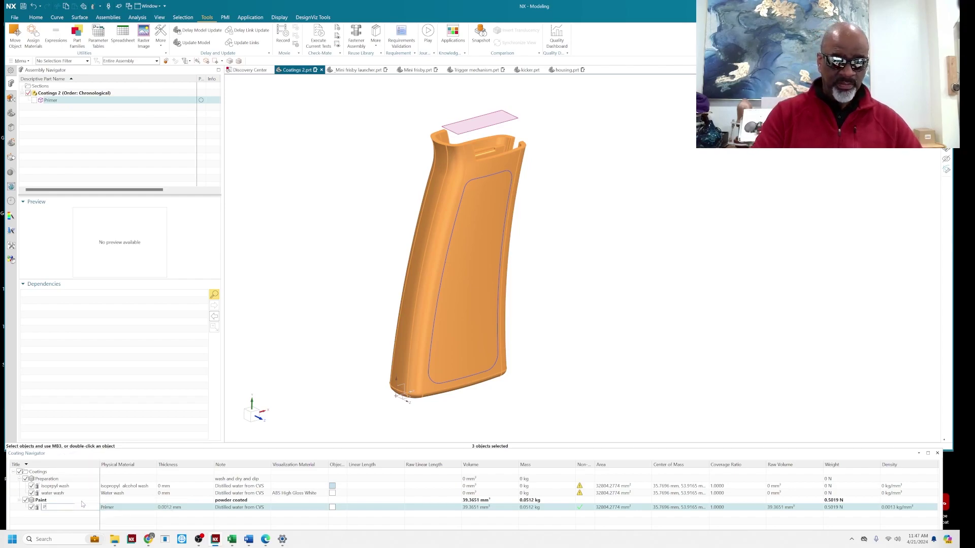
type("rimer")
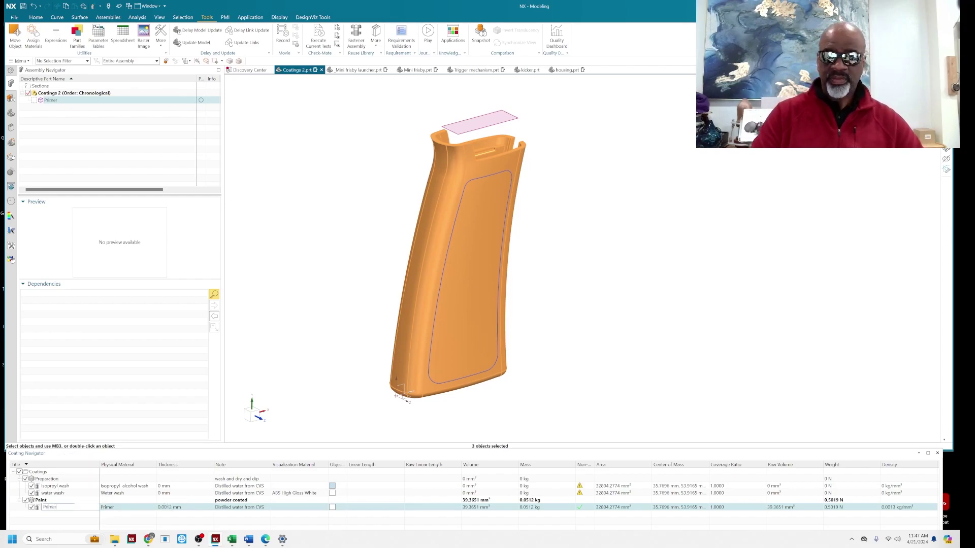
key("Return")
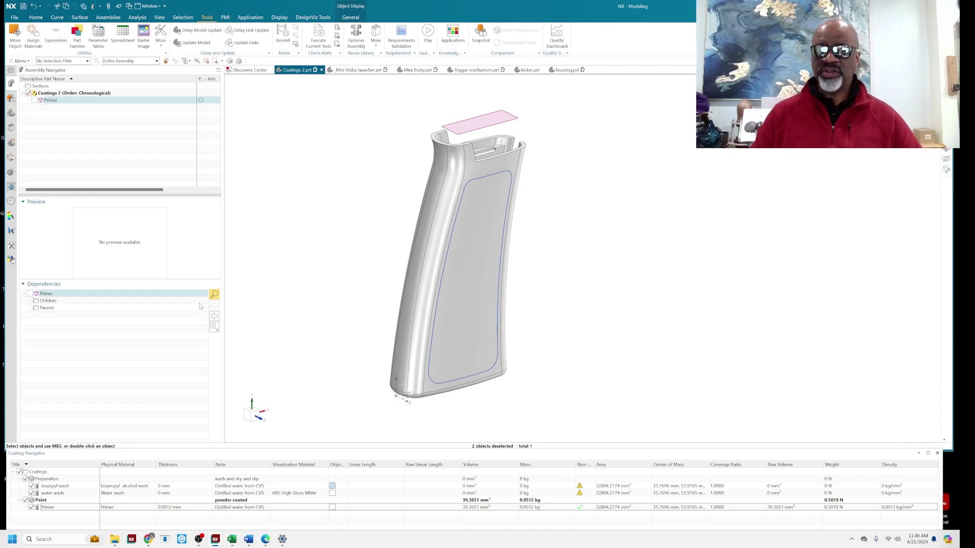
left_click(20, 61)
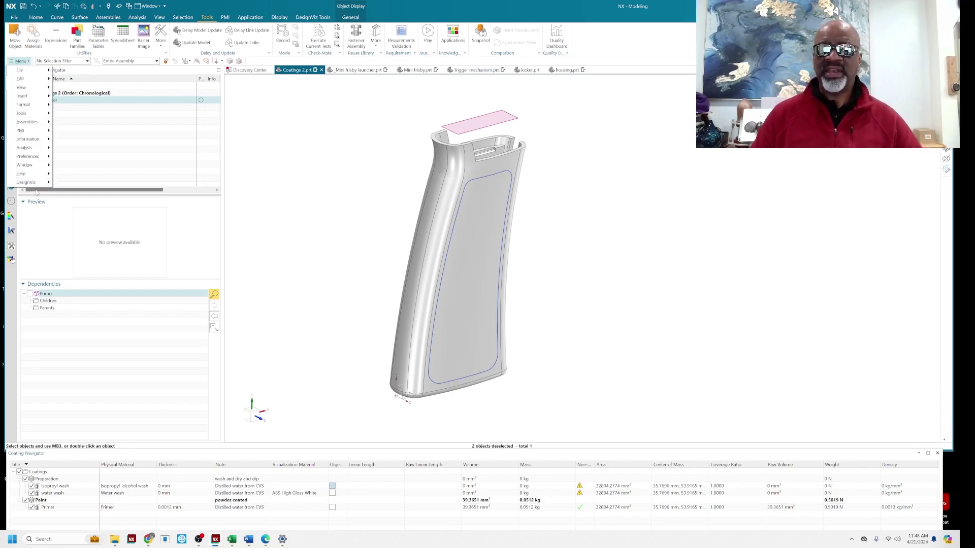
mouse_move(23, 96)
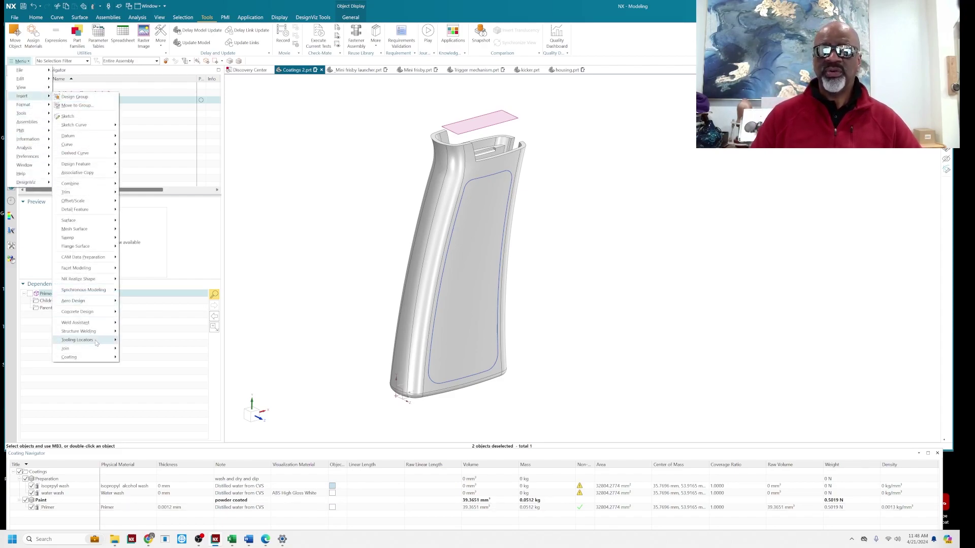
mouse_move(100, 358)
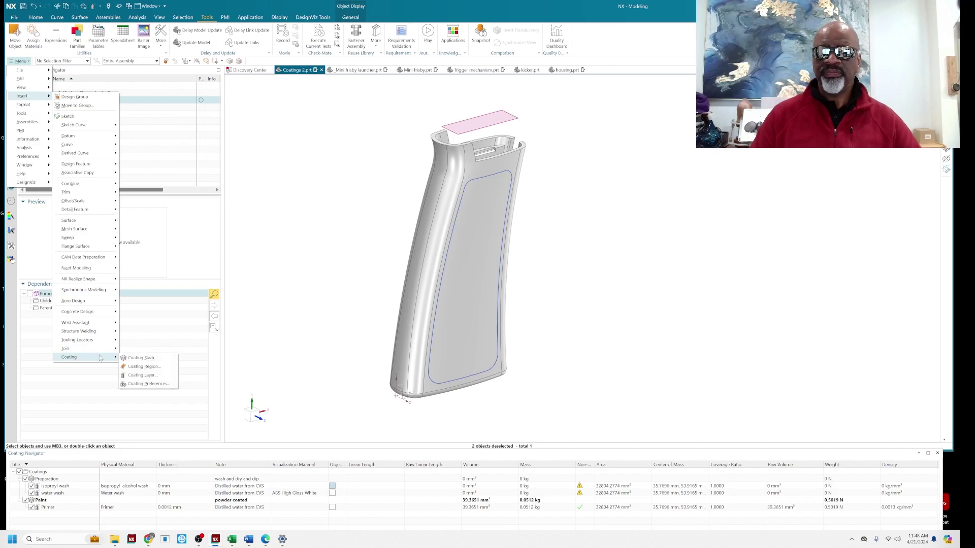
left_click(142, 376)
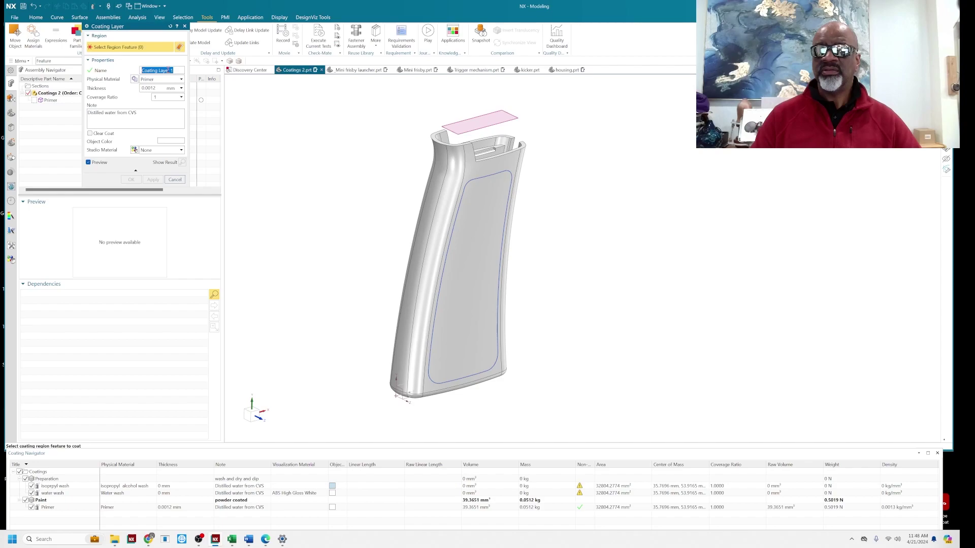
type("Red p")
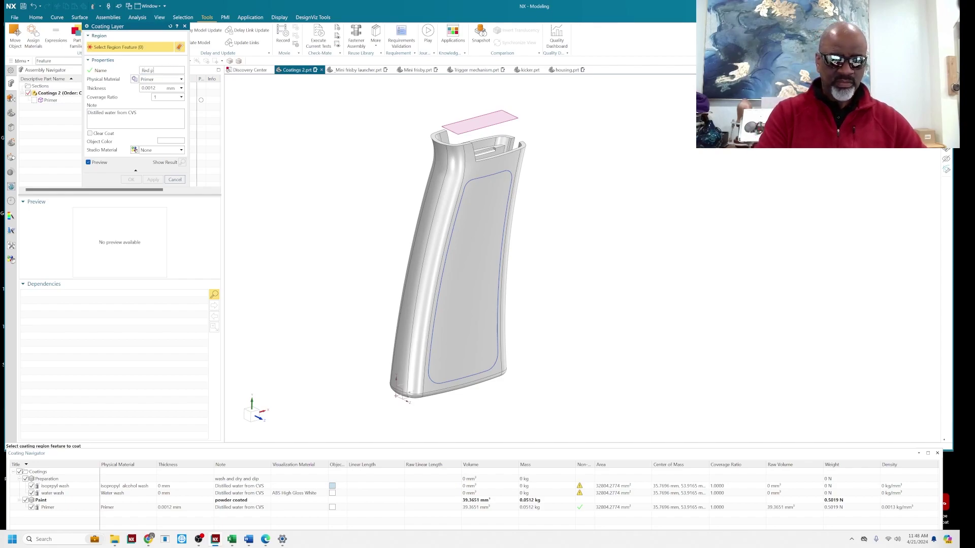
type("aint")
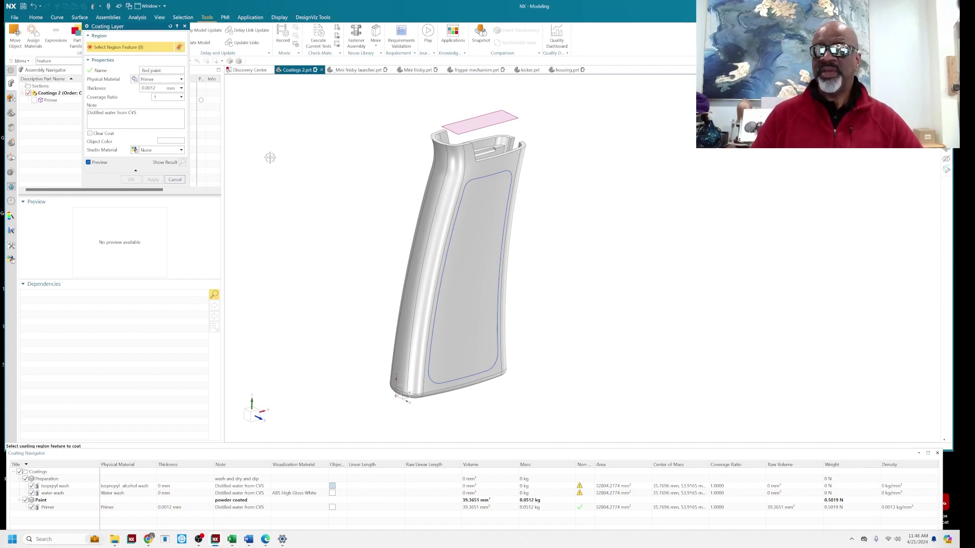
left_click(459, 158)
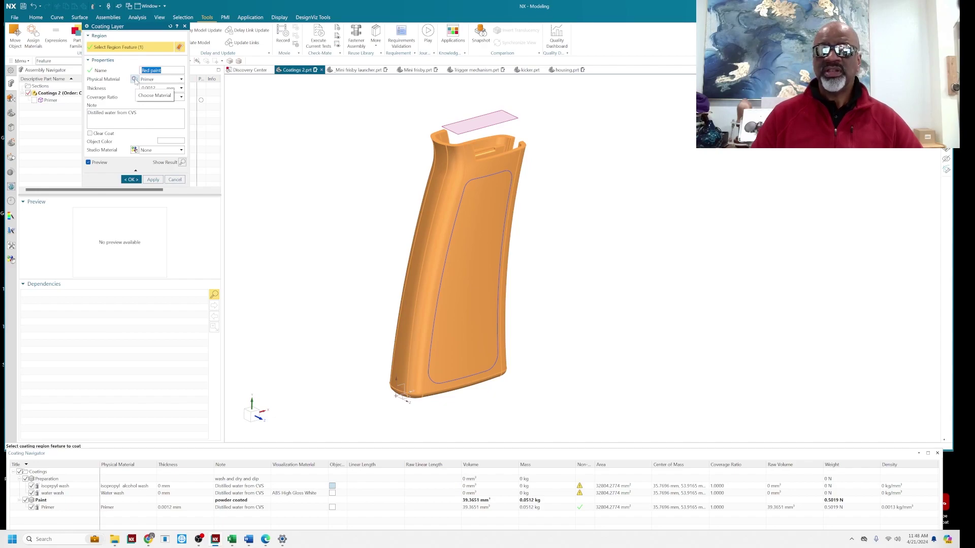
left_click(175, 180)
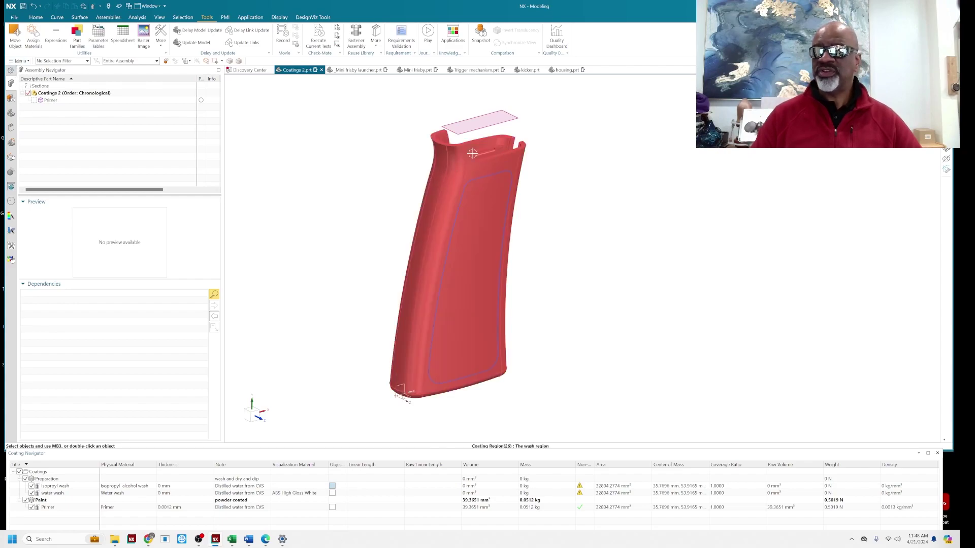
Create a coating region from the grip's outer surfaces, selecting them as tangent faces
left_click(21, 61)
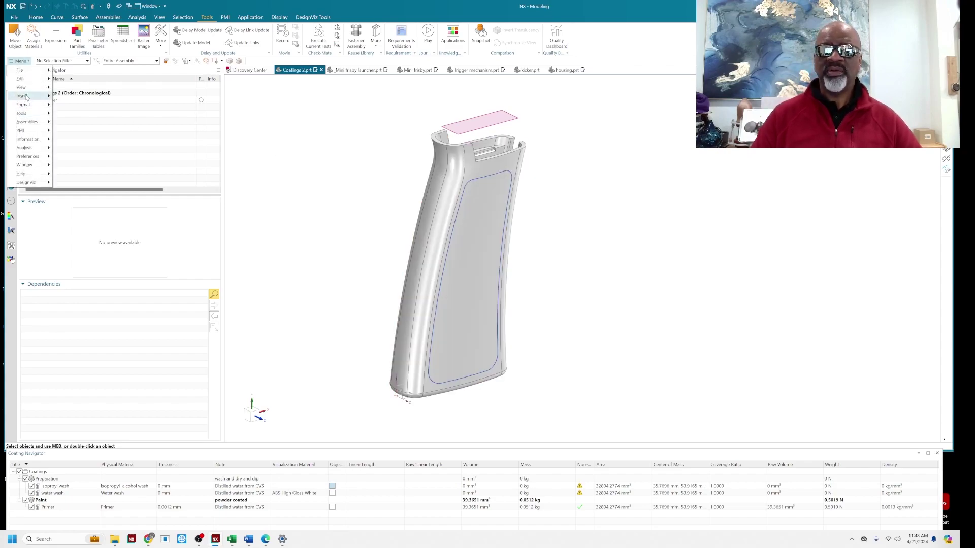
mouse_move(22, 96)
mouse_move(107, 360)
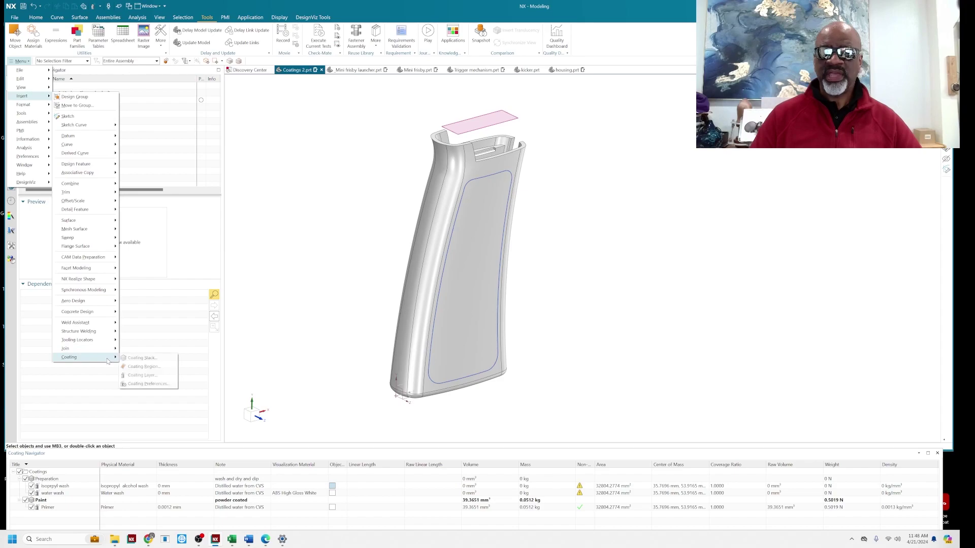
left_click(139, 367)
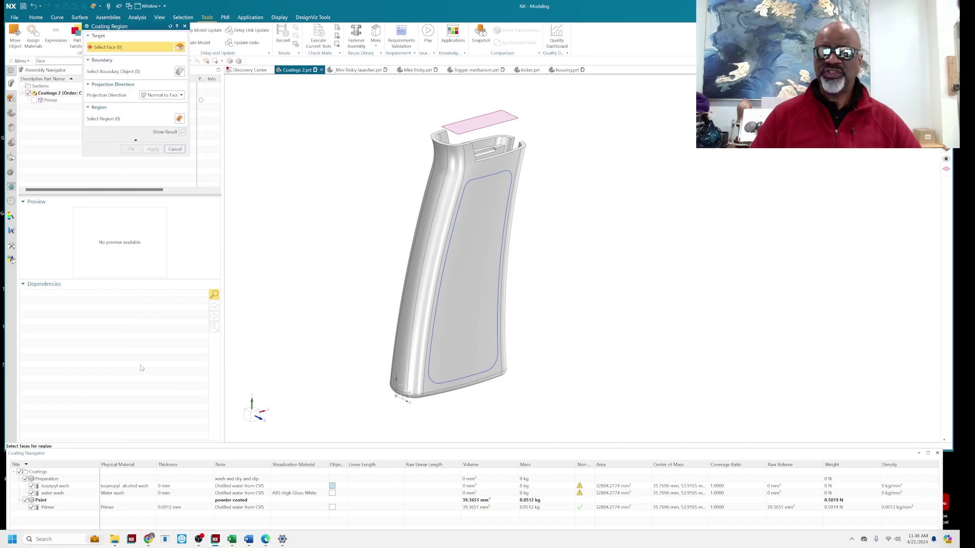
left_click(590, 83)
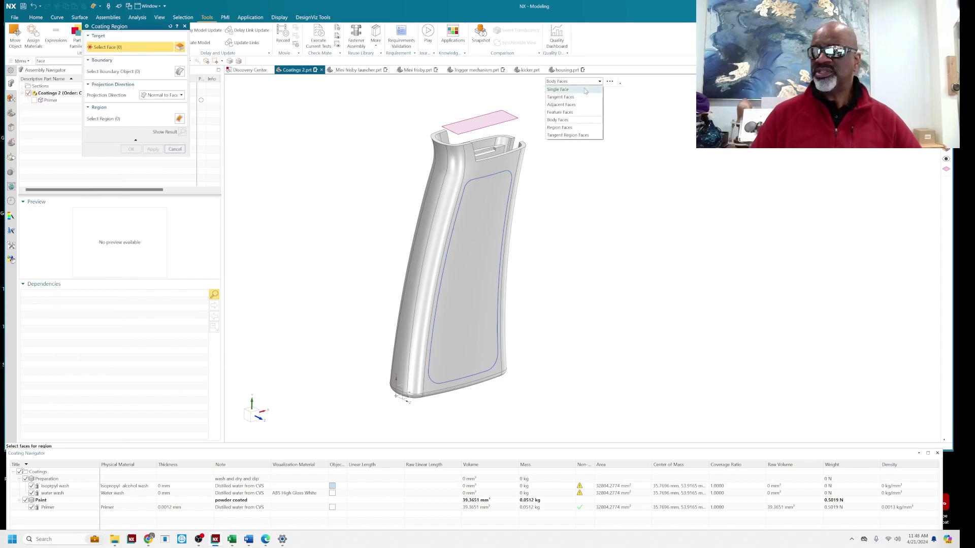
left_click(573, 98)
left_click(490, 220)
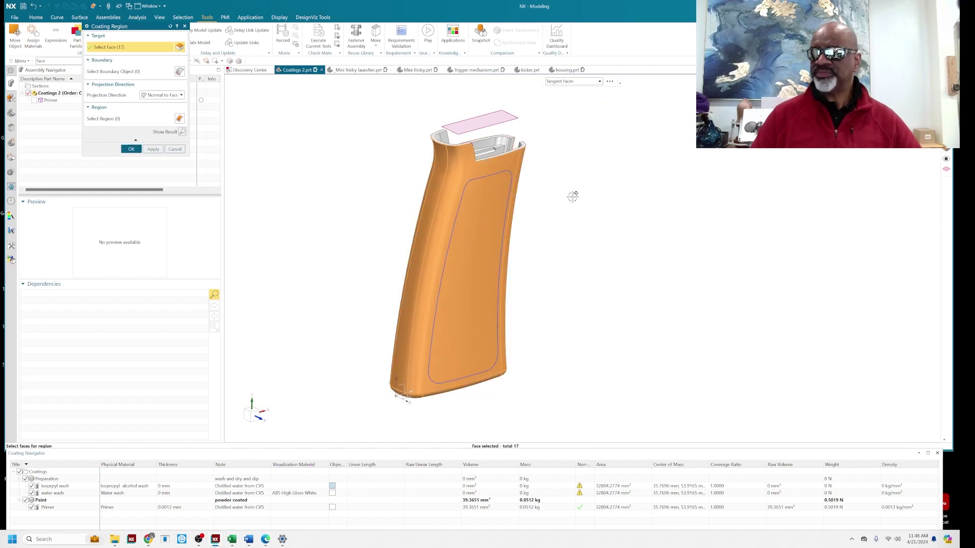
middle_click_drag(572, 192, 270, 175)
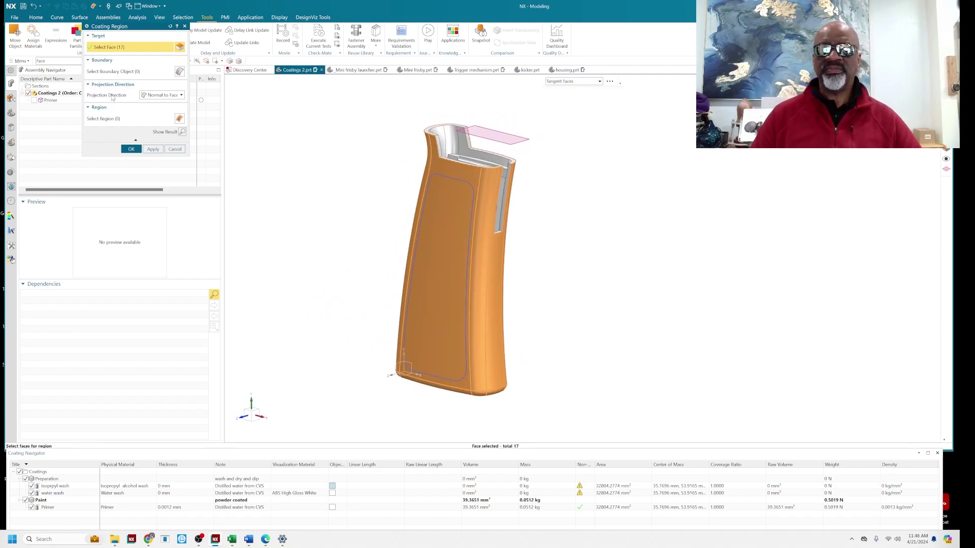
left_click(130, 149)
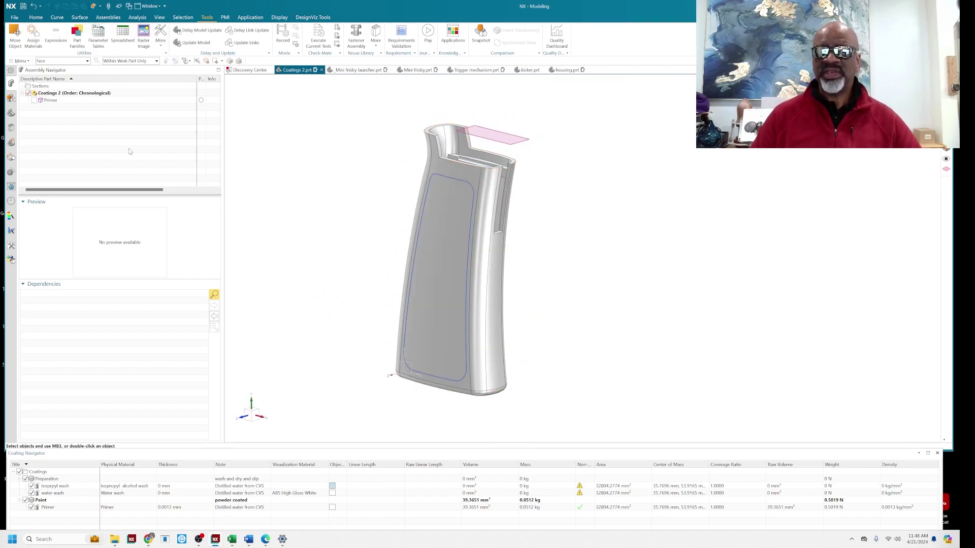
Rename the newest coating region in the model history as "outside surfaces"
left_click(10, 112)
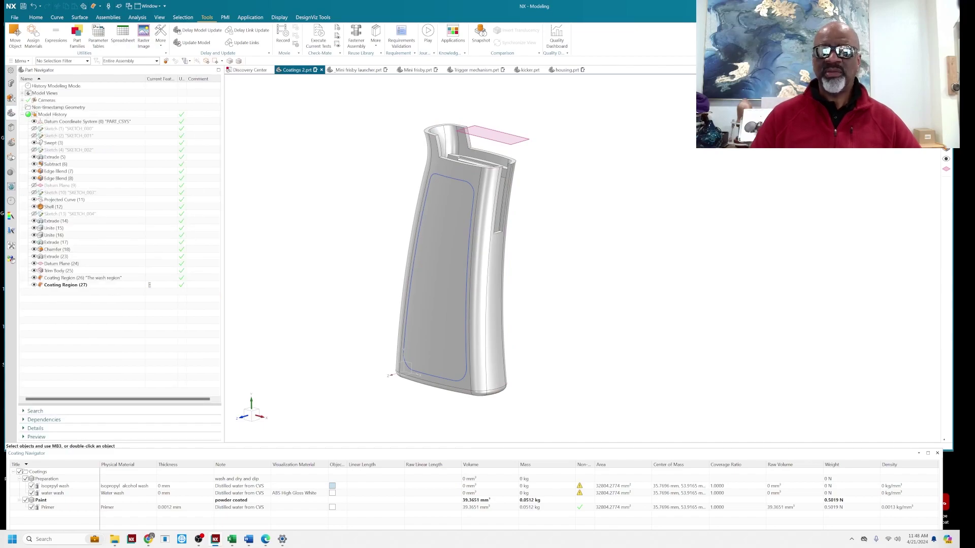
right_click(71, 287)
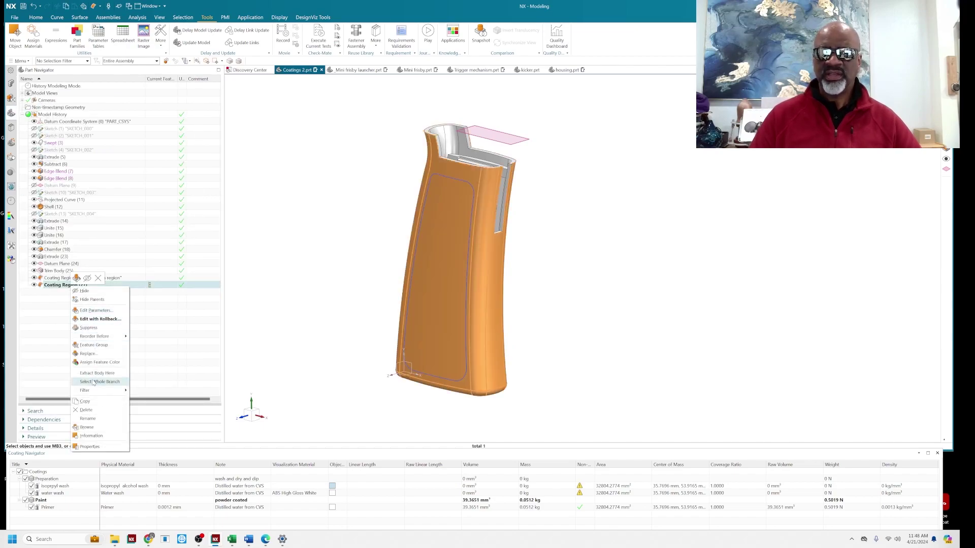
left_click(88, 419)
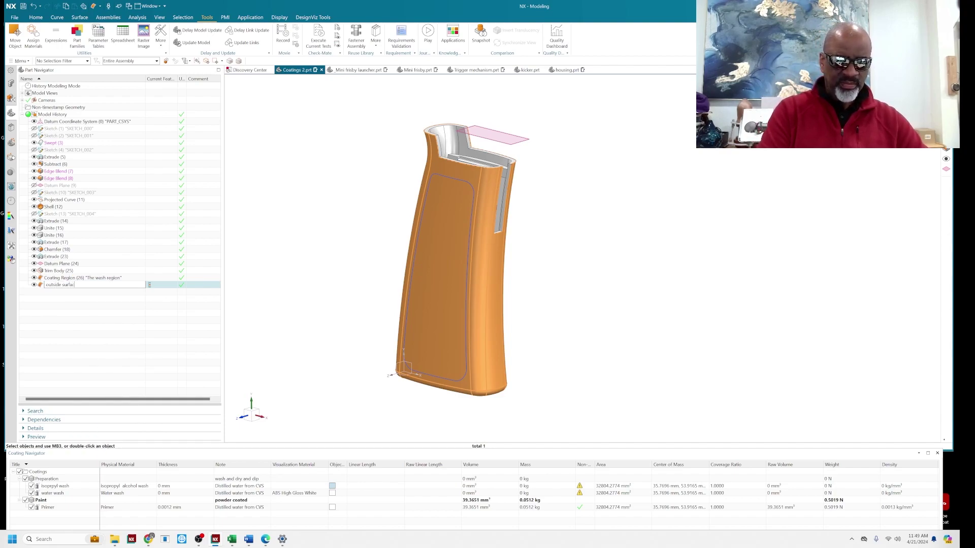
left_click(55, 312)
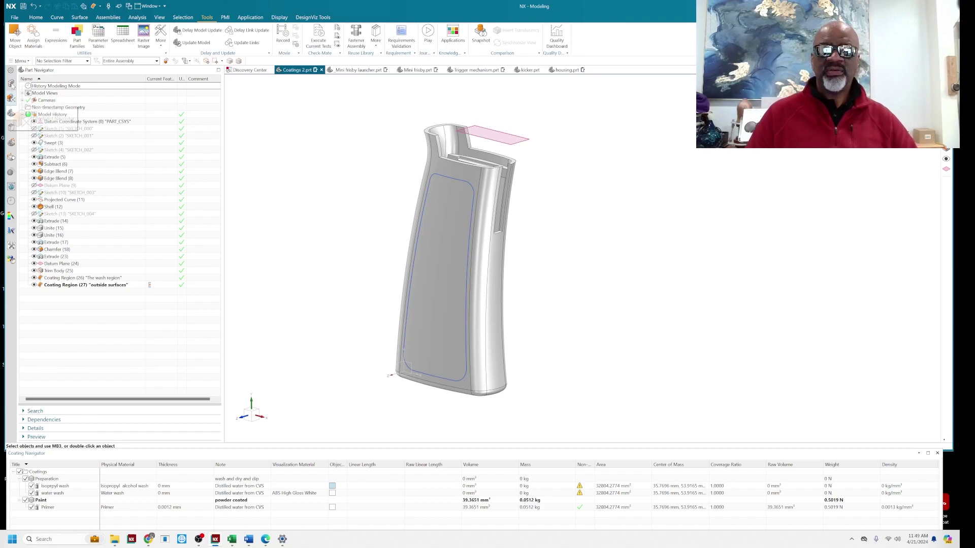
Start a coating layer on the outside surfaces region and assign Red paint as its physical material
left_click(20, 61)
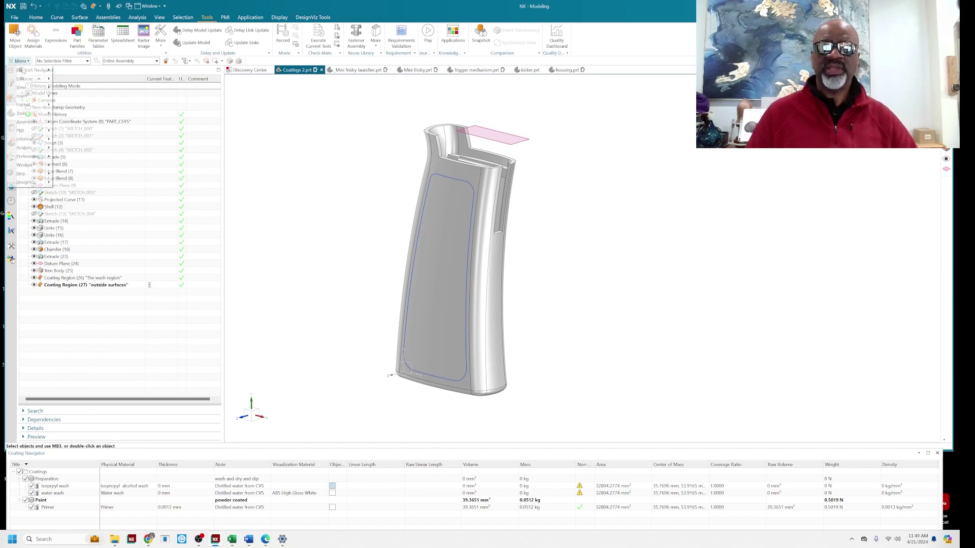
mouse_move(22, 96)
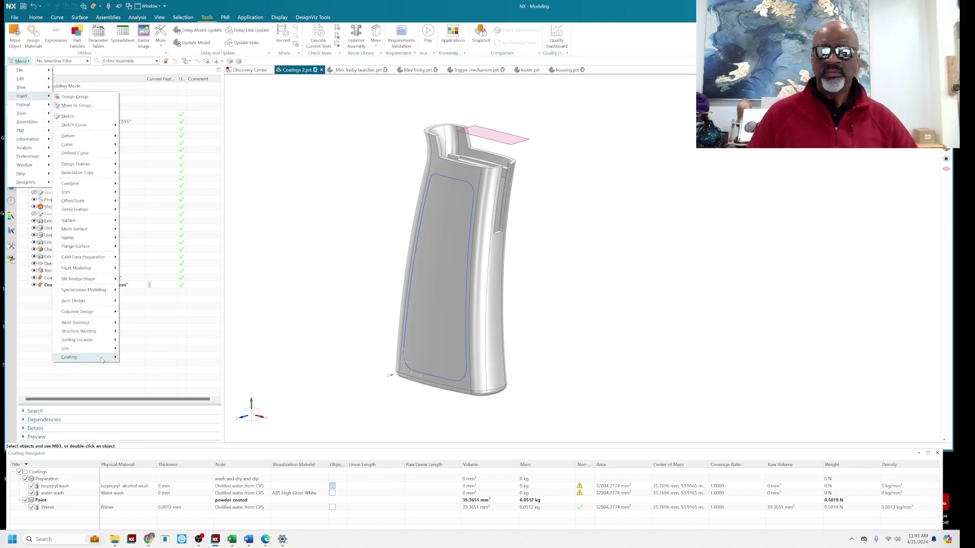
mouse_move(112, 358)
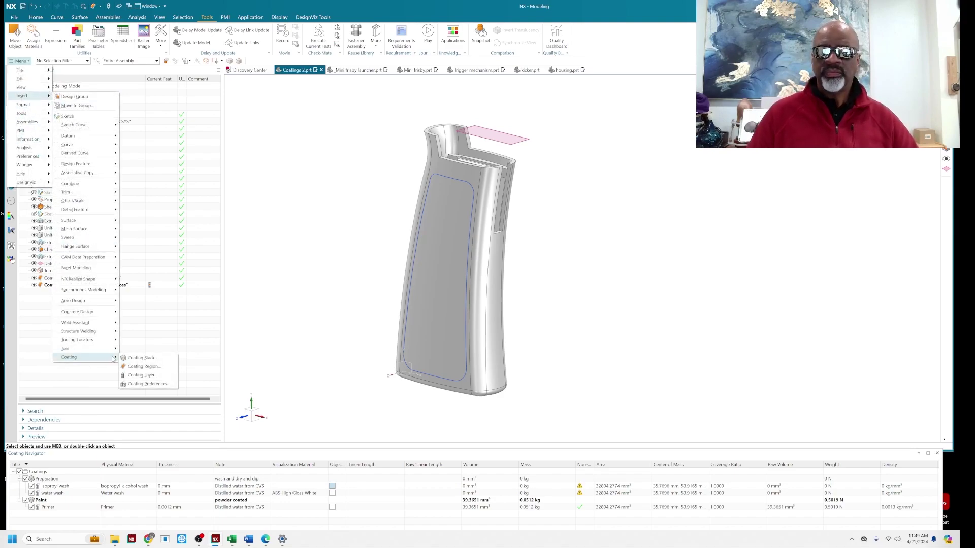
left_click(139, 376)
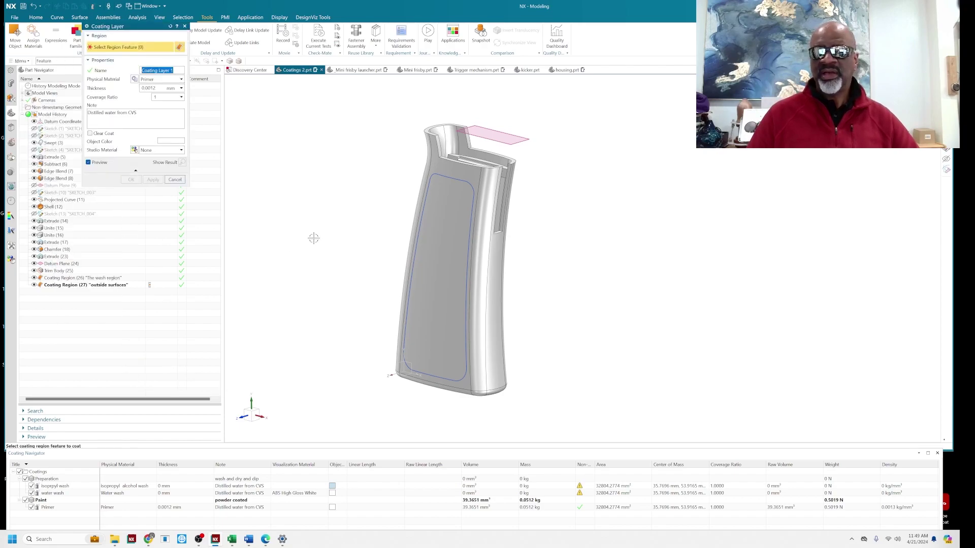
left_click(416, 245)
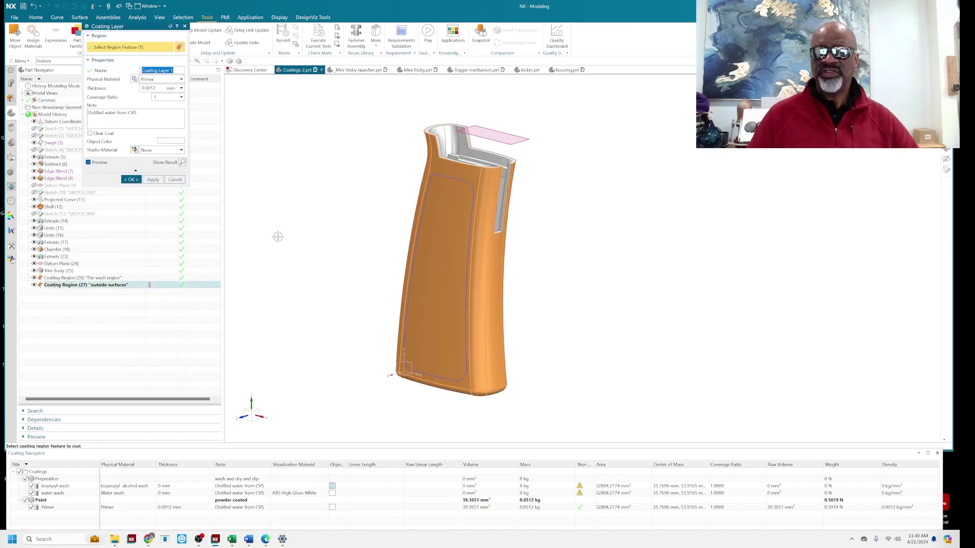
middle_click(135, 81)
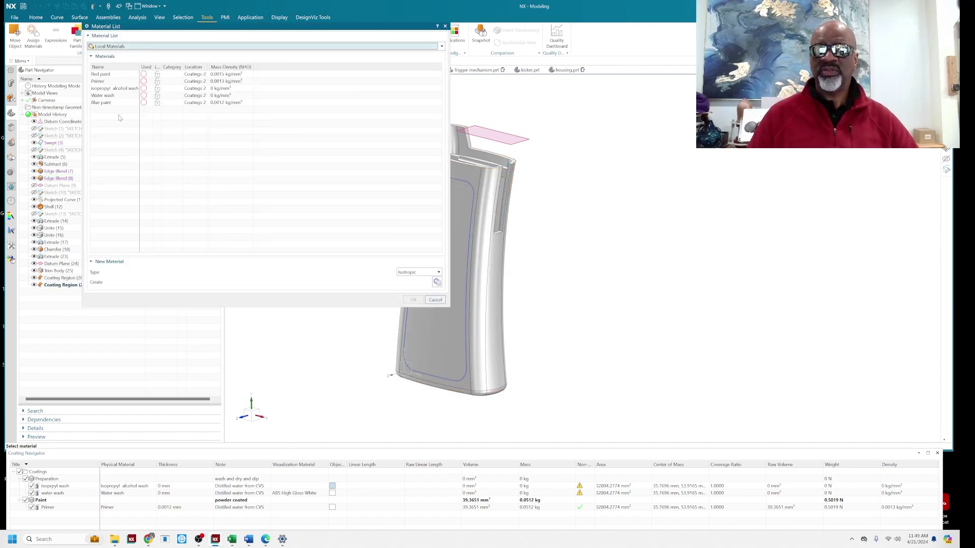
double_click(142, 75)
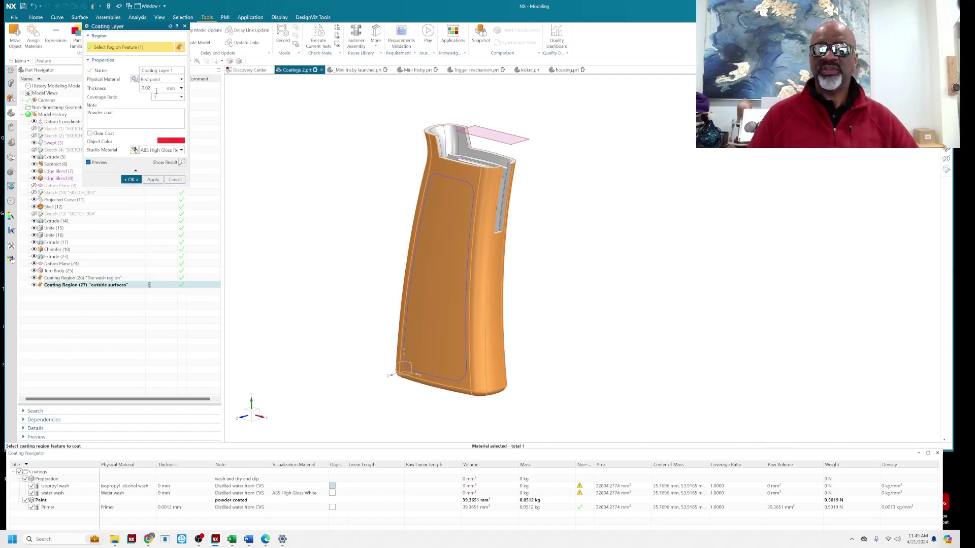
Name the coating layer "Red paint" and create it
triple_click(175, 71)
type("Red paint")
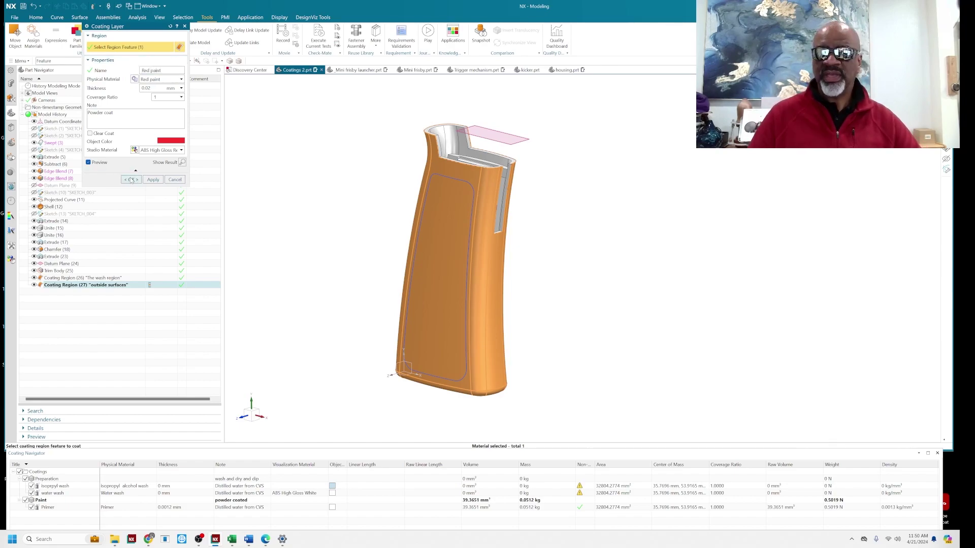
left_click(131, 179)
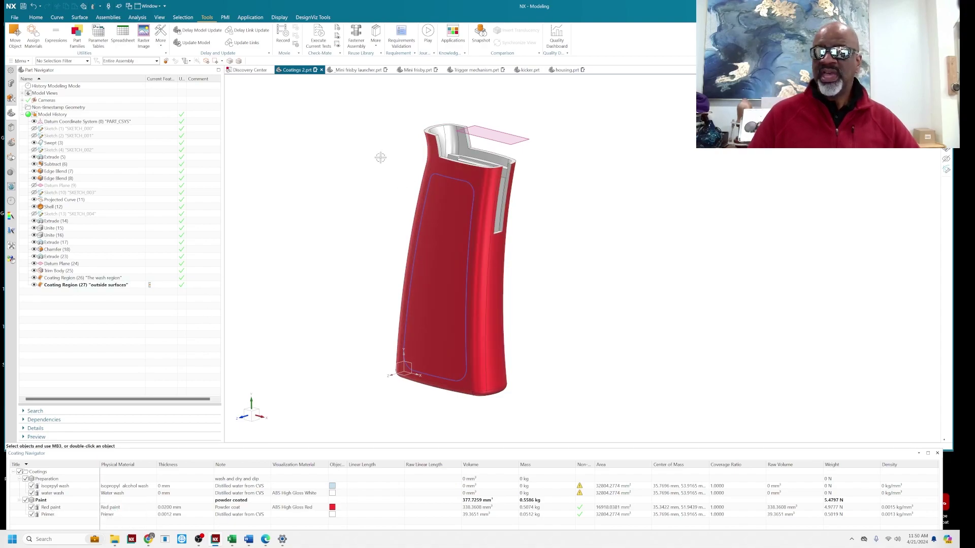
Start another coating region and choose only the grip's broad side face as its target, using single-face selection
middle_click_drag(584, 235, 606, 274)
middle_click_drag(609, 277, 609, 277)
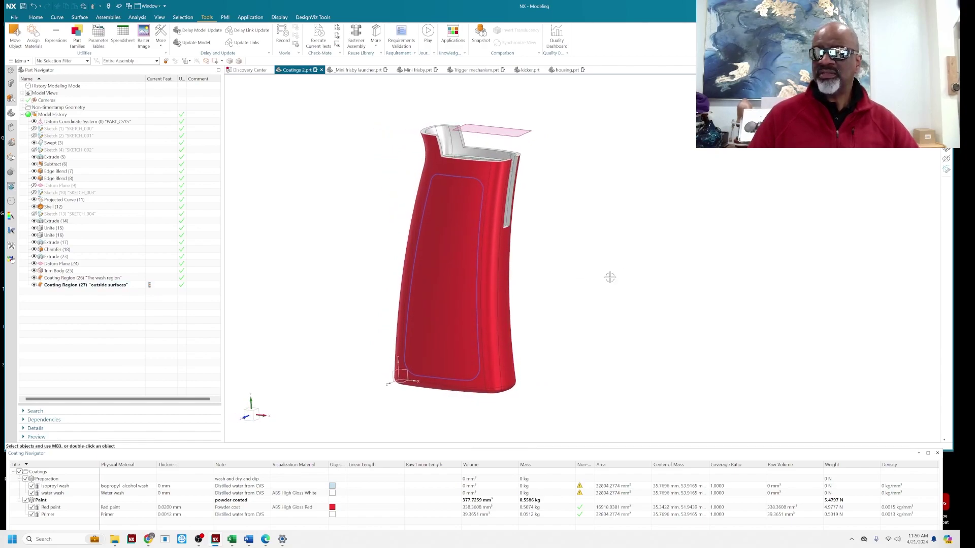
left_click(19, 61)
mouse_move(23, 96)
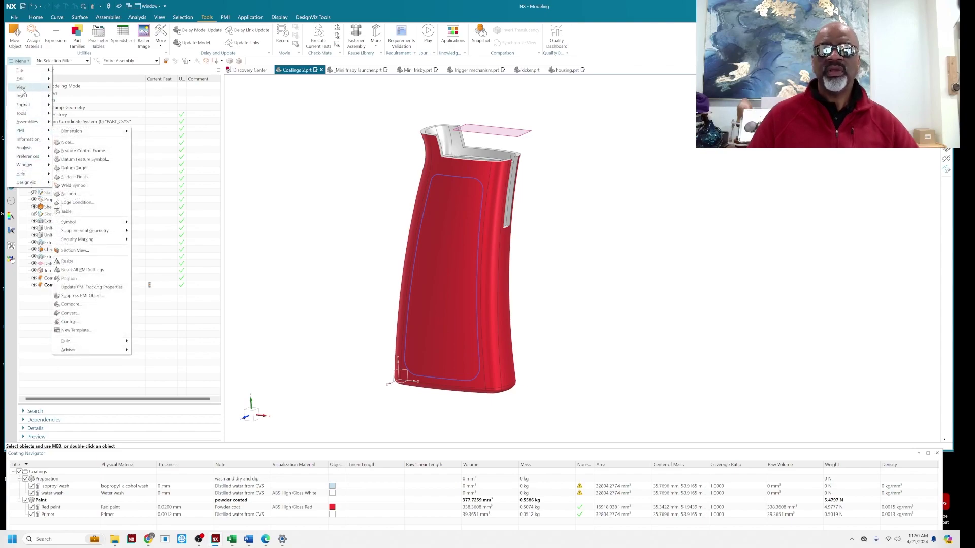
mouse_move(96, 358)
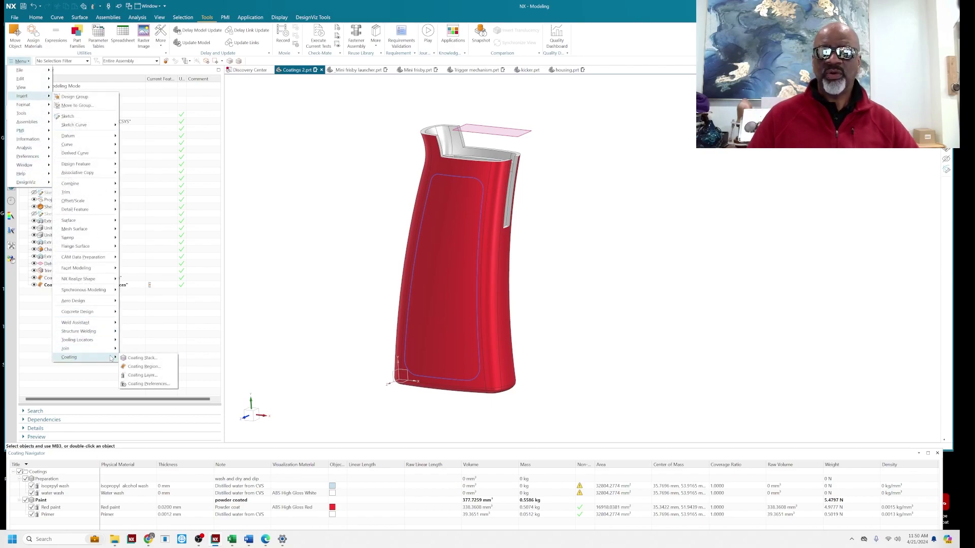
left_click(145, 367)
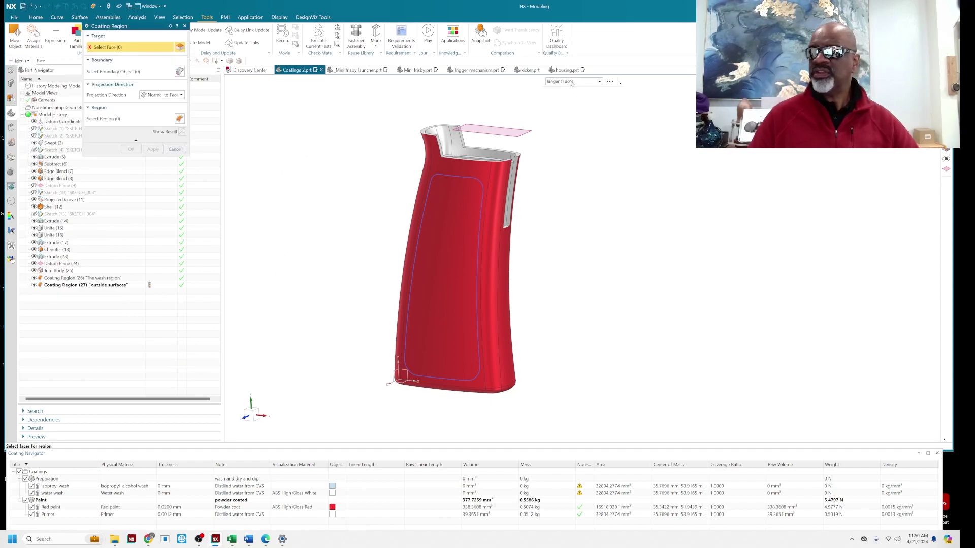
left_click(569, 82)
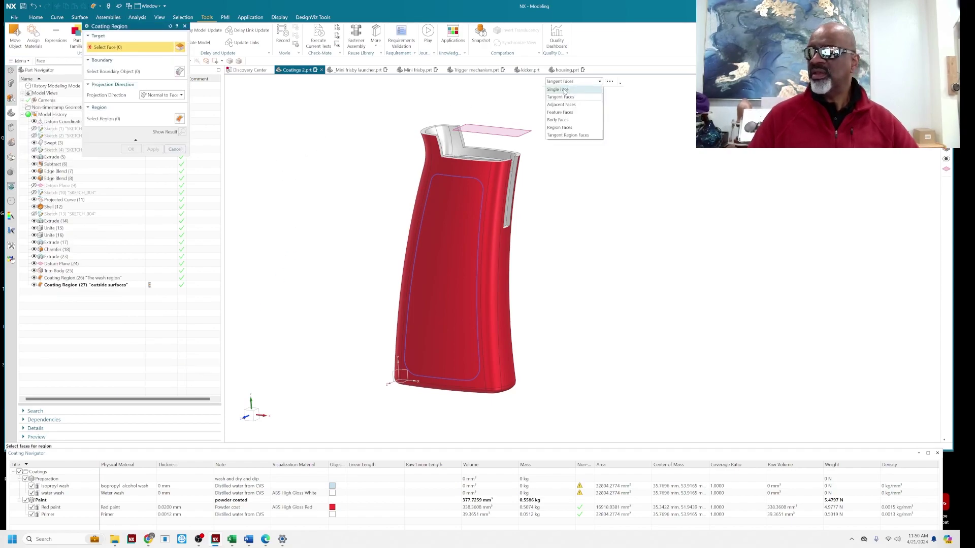
left_click(564, 91)
left_click(464, 192)
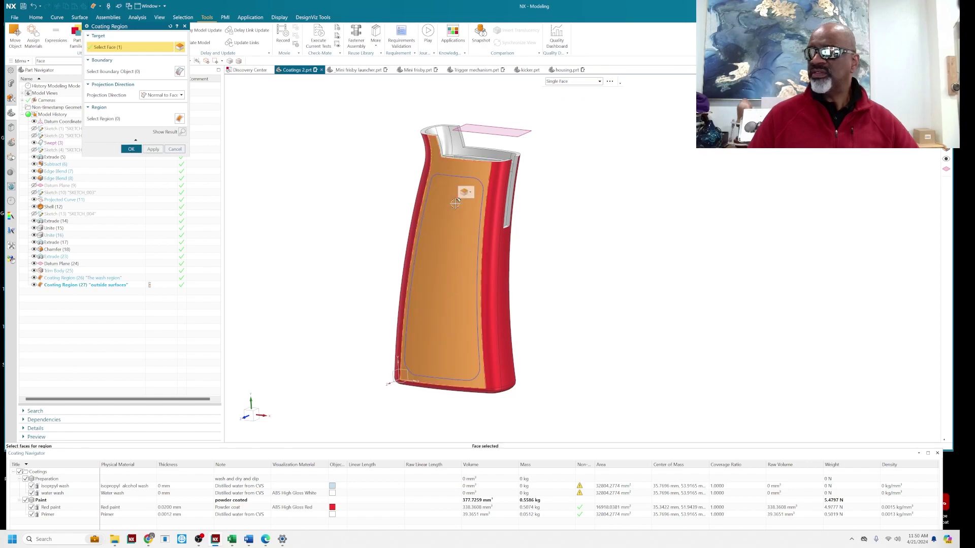
middle_click(279, 209)
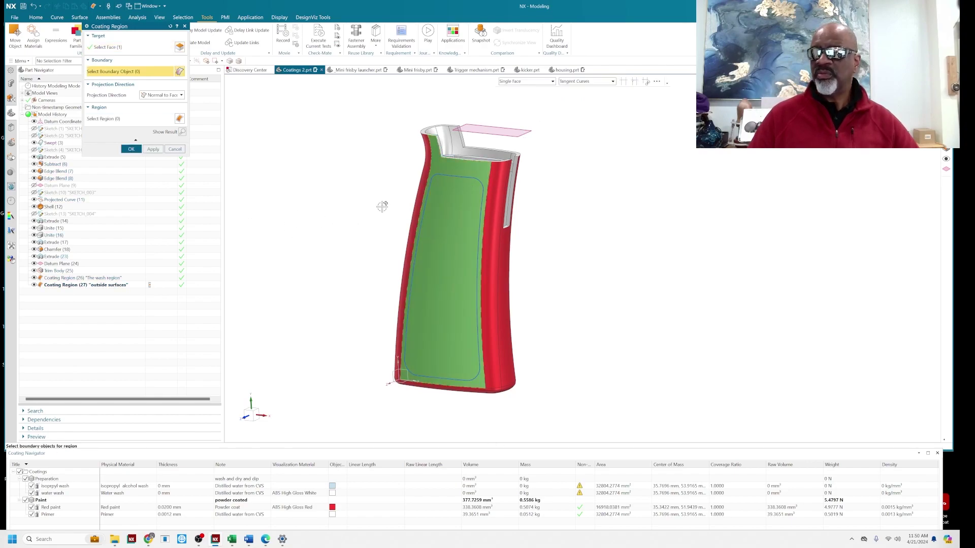
Bound the coating region with the closed projected curve on the side face, choose the area inside it, and create the region
left_click(453, 174)
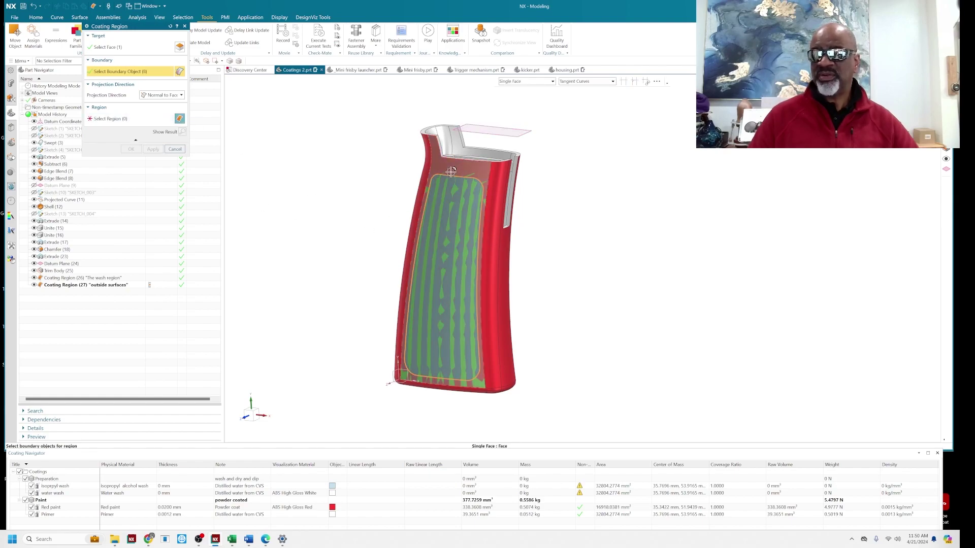
left_click(127, 119)
left_click(441, 264)
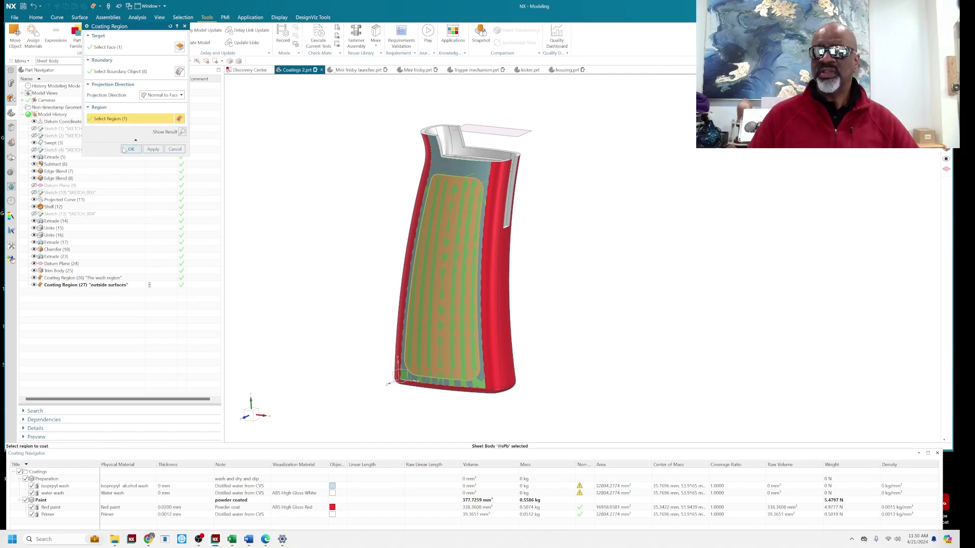
left_click(131, 150)
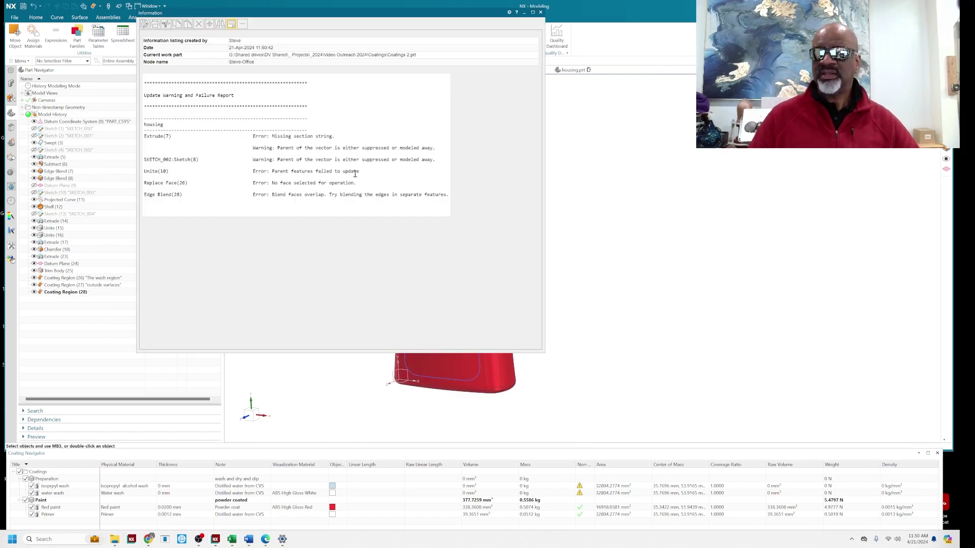
left_click(541, 12)
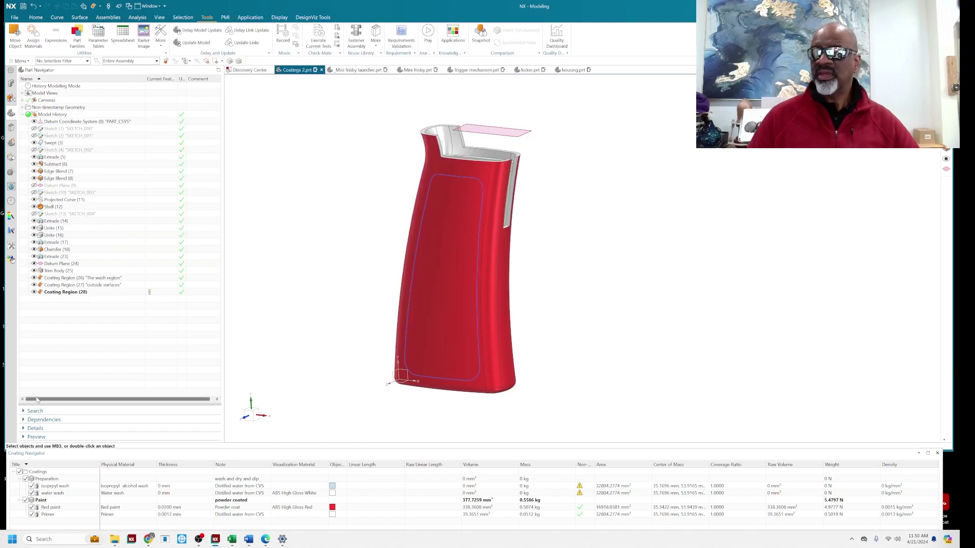
Rename the new coating region inside the projected curve as "side plate"
left_click(61, 293)
right_click(61, 293)
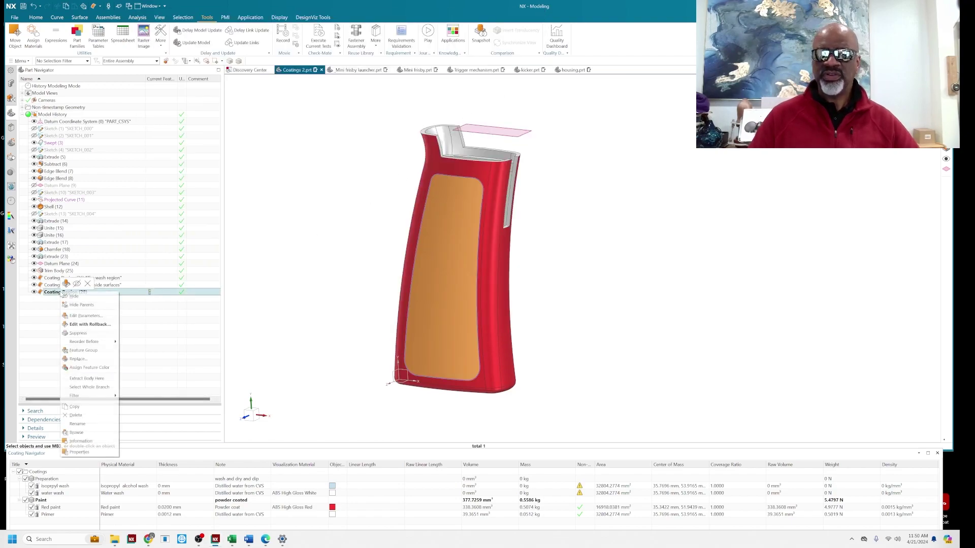
left_click(102, 379)
type("sid")
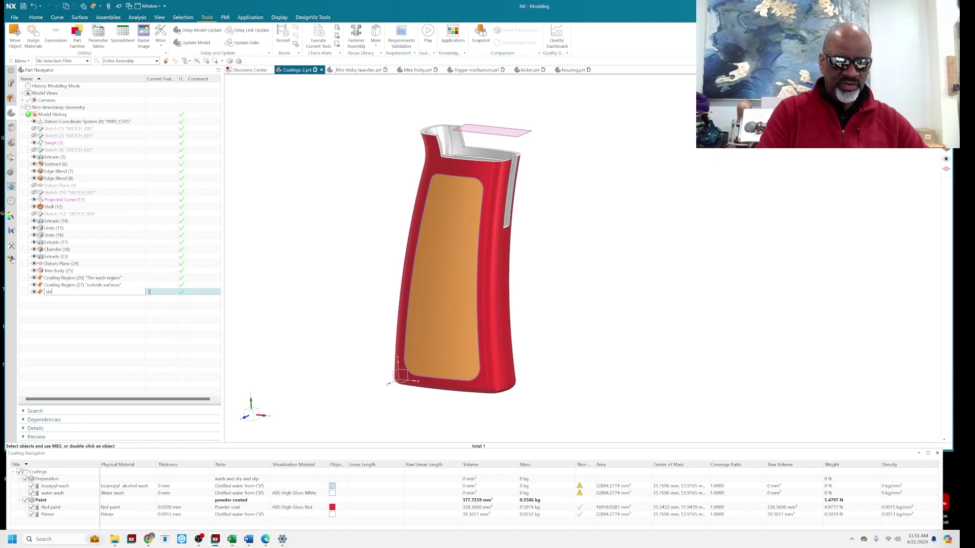
type("e plate")
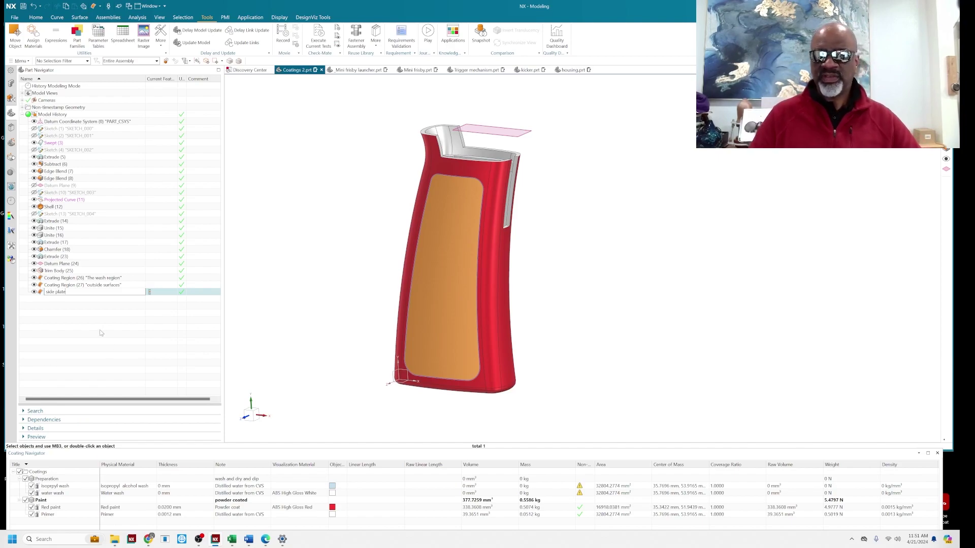
left_click(119, 342)
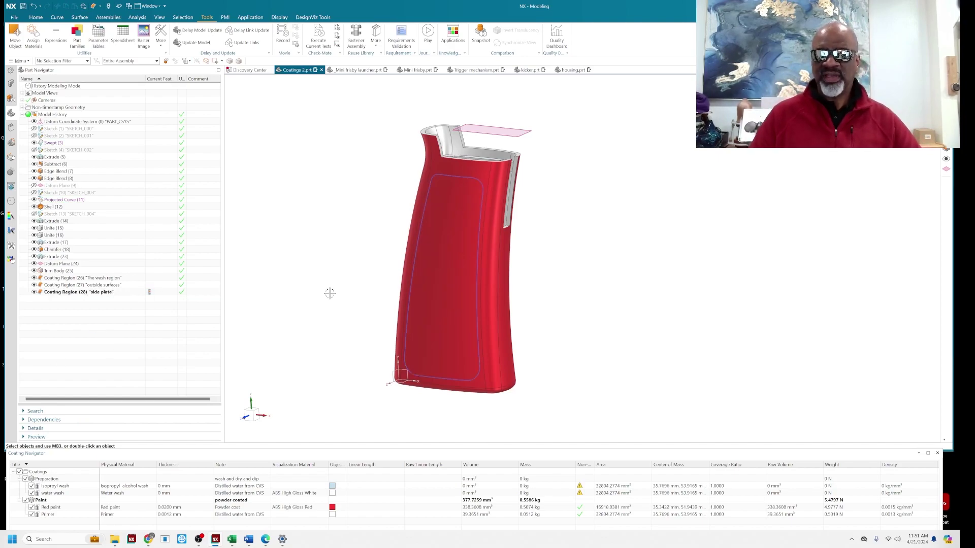
Create a coating region inside the closed projected curve on the grip's opposite side face and name it "The other side plate"
middle_click_drag(337, 257, 265, 268)
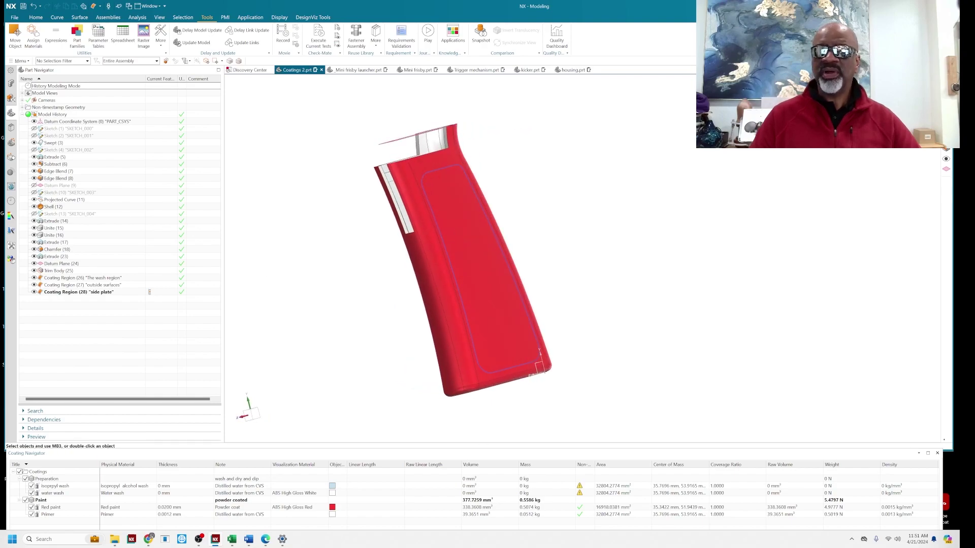
key("F4")
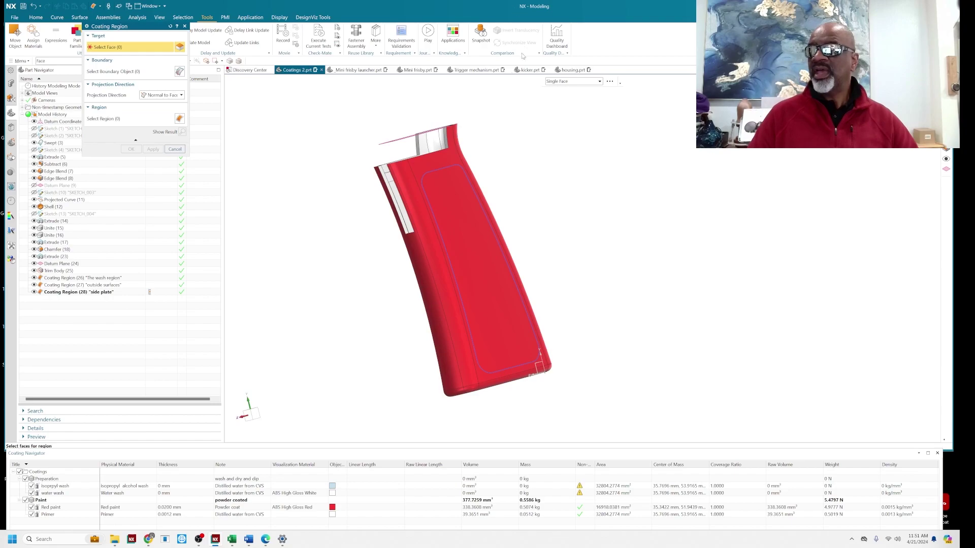
left_click(453, 203)
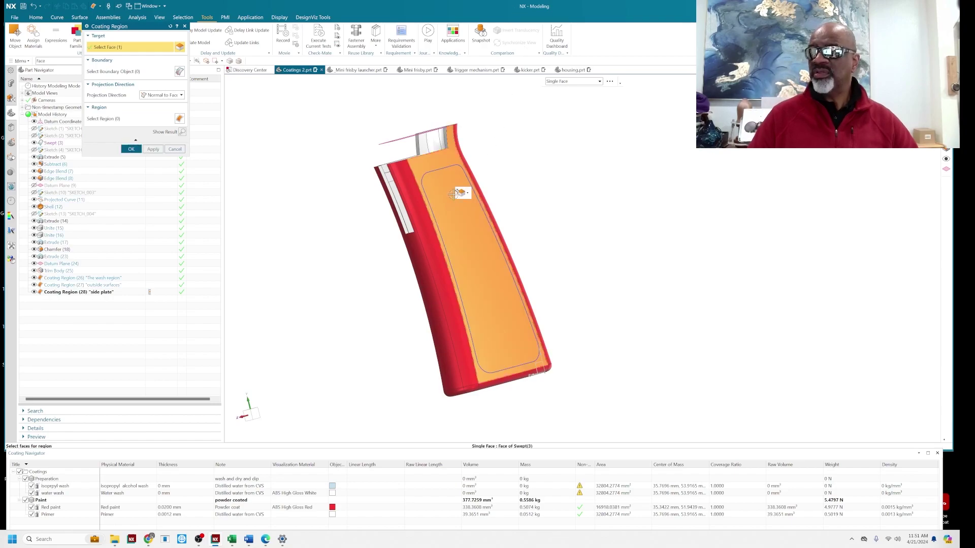
left_click(115, 72)
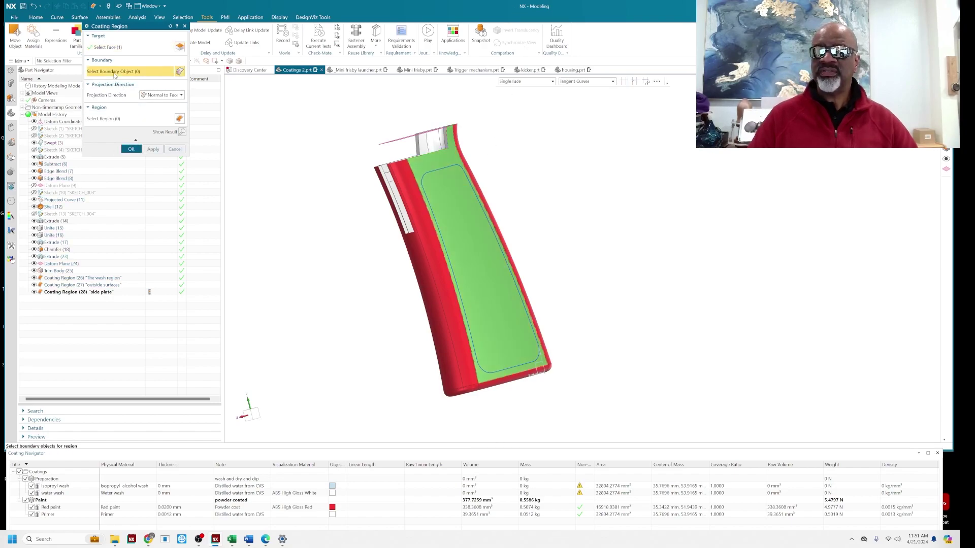
left_click(432, 172)
middle_click(431, 203)
left_click(430, 238)
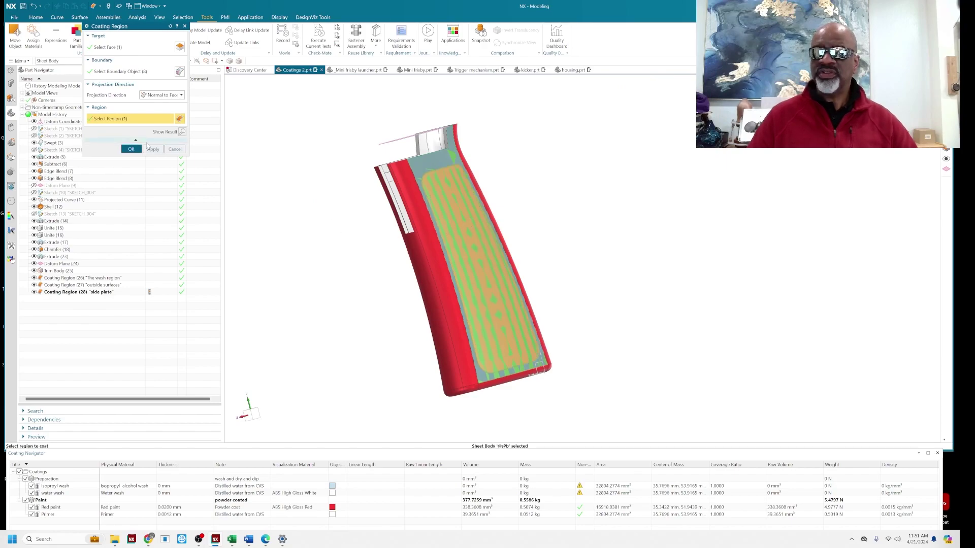
left_click(148, 148)
key("Escape")
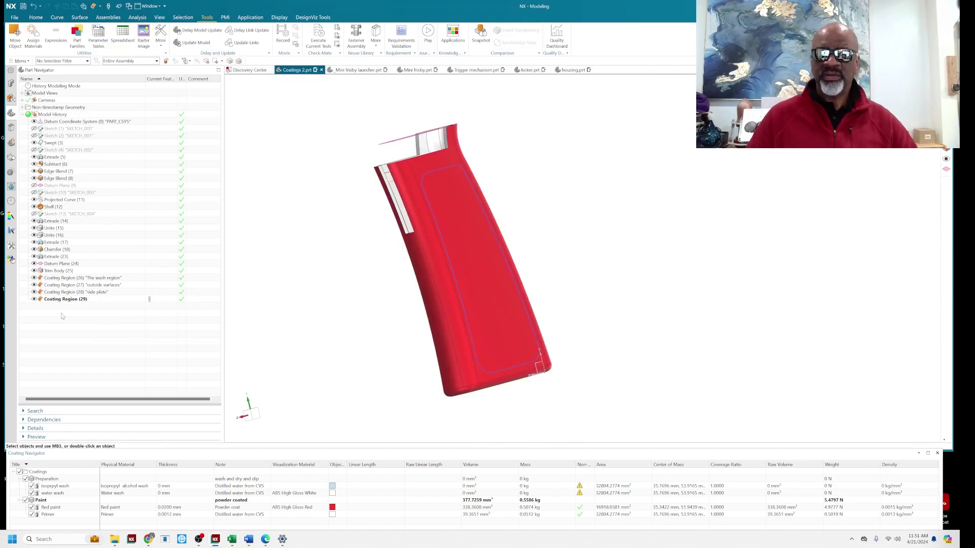
Start a new coating layer named "The blue" and choose the "side plate" region as its target
middle_click_drag(307, 256, 404, 231)
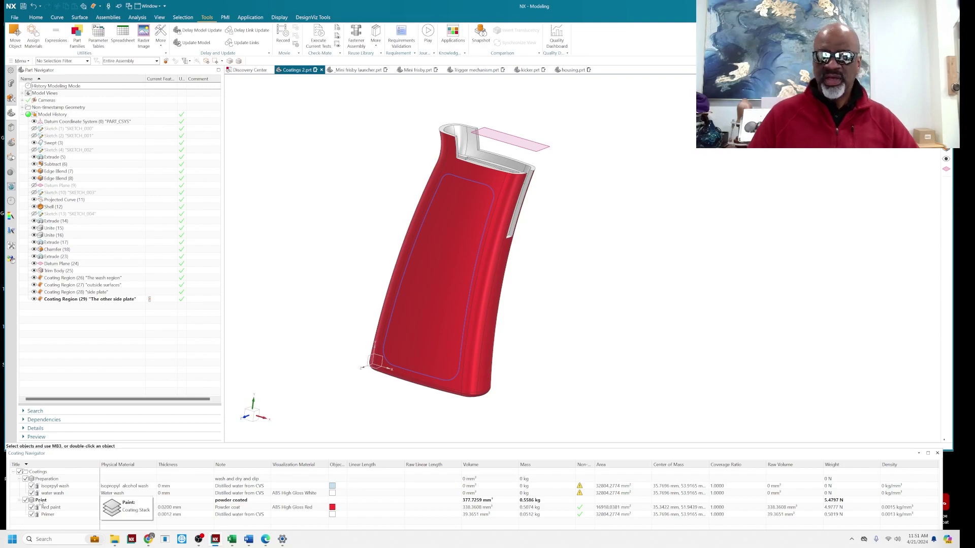
left_click(19, 60)
mouse_move(25, 96)
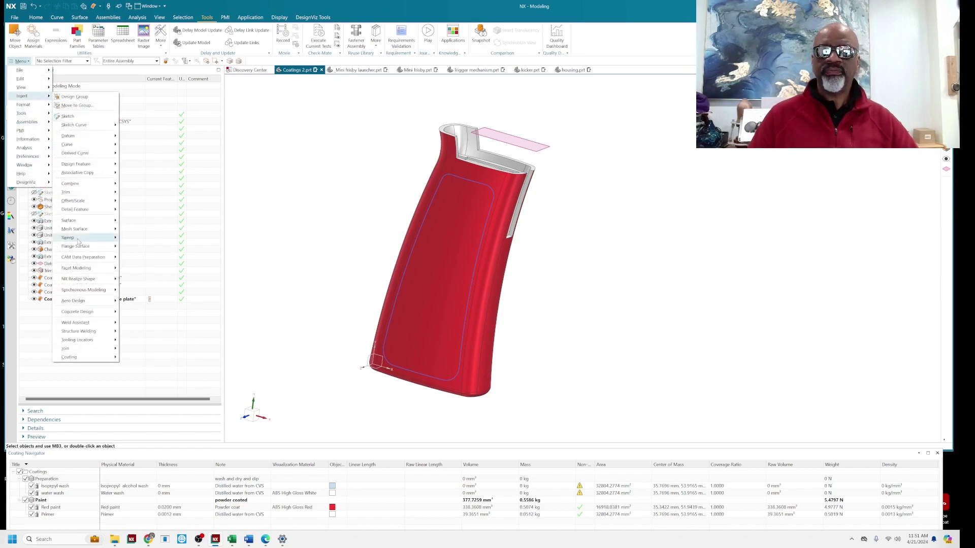
mouse_move(100, 362)
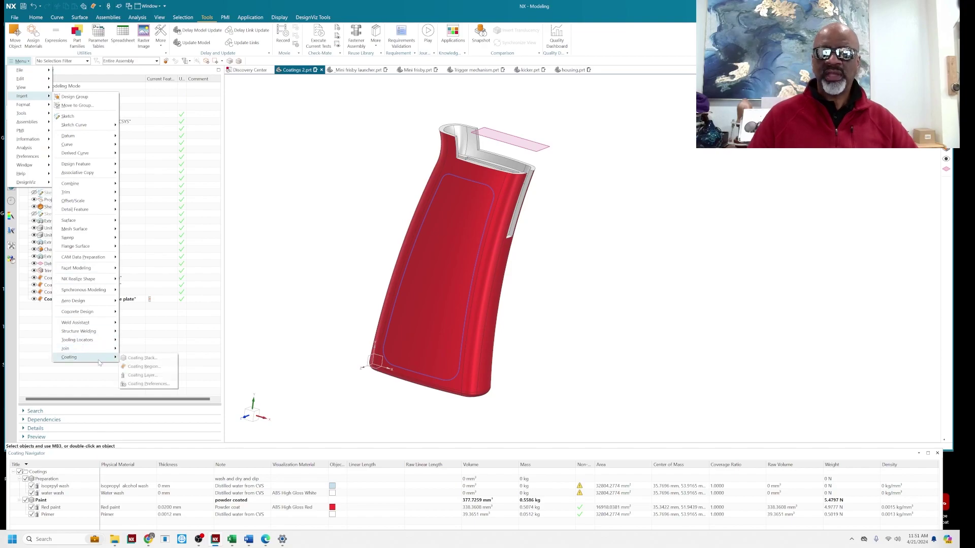
left_click(146, 375)
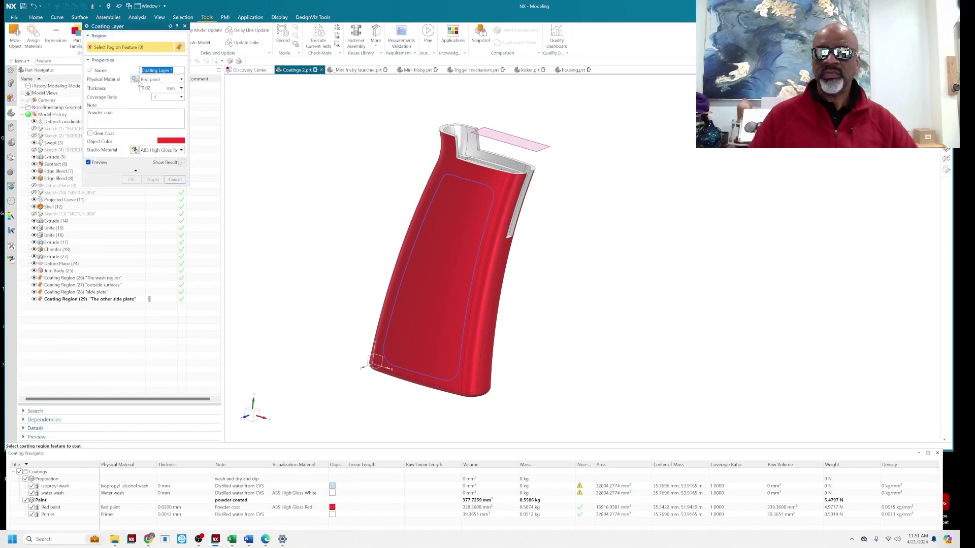
type("Tee blue")
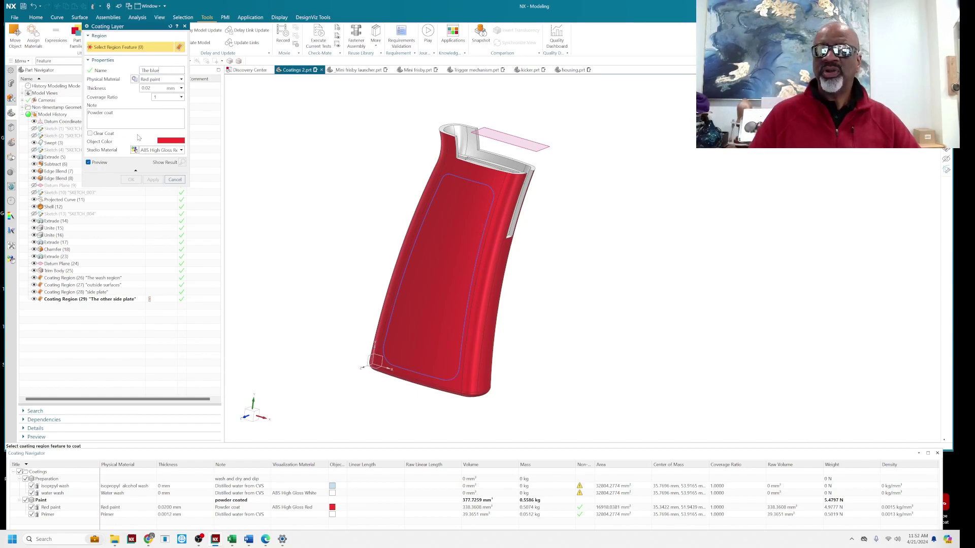
left_click(447, 262)
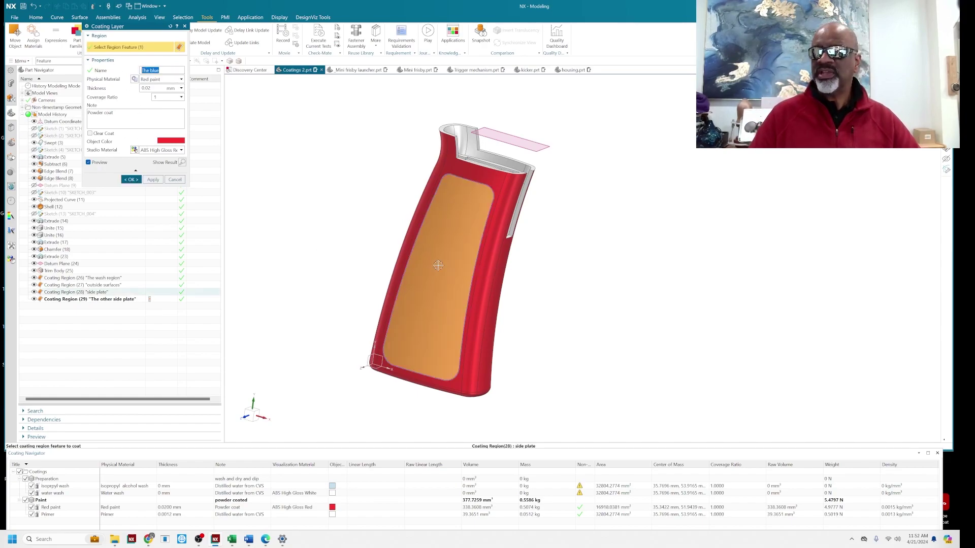
Assign Blue paint from the local materials to the layer, change its name to "The blue1", and create it
middle_click(135, 82)
middle_click(135, 82)
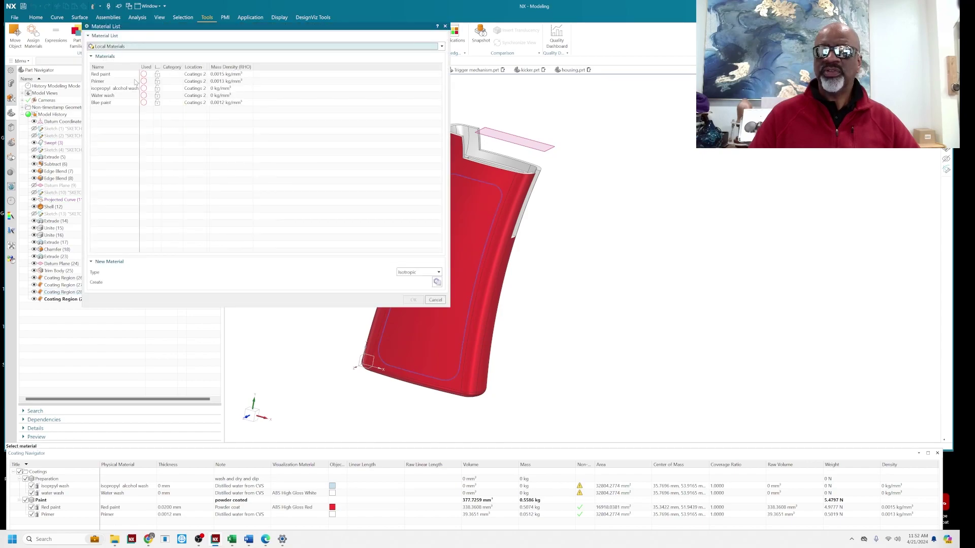
left_click(124, 103)
left_click(413, 300)
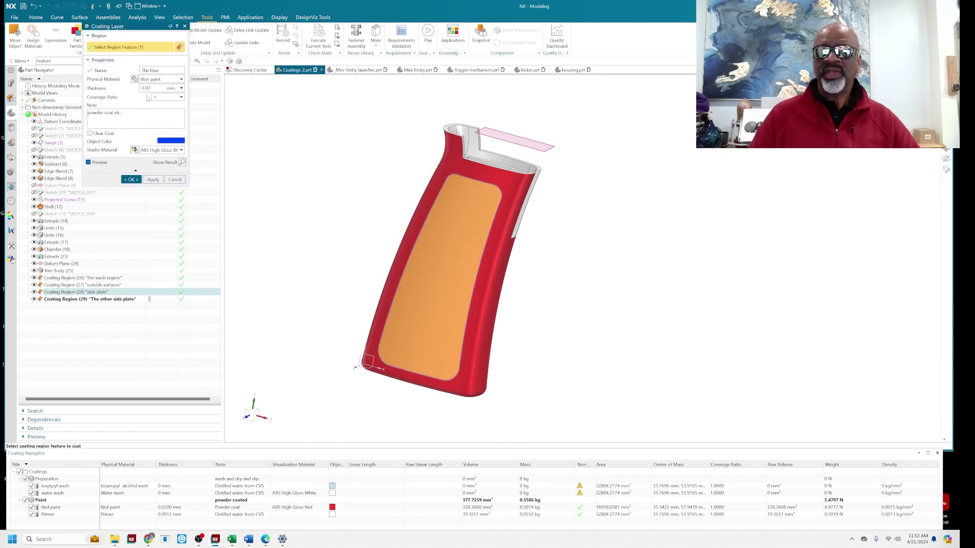
left_click(165, 70)
type("The blue1")
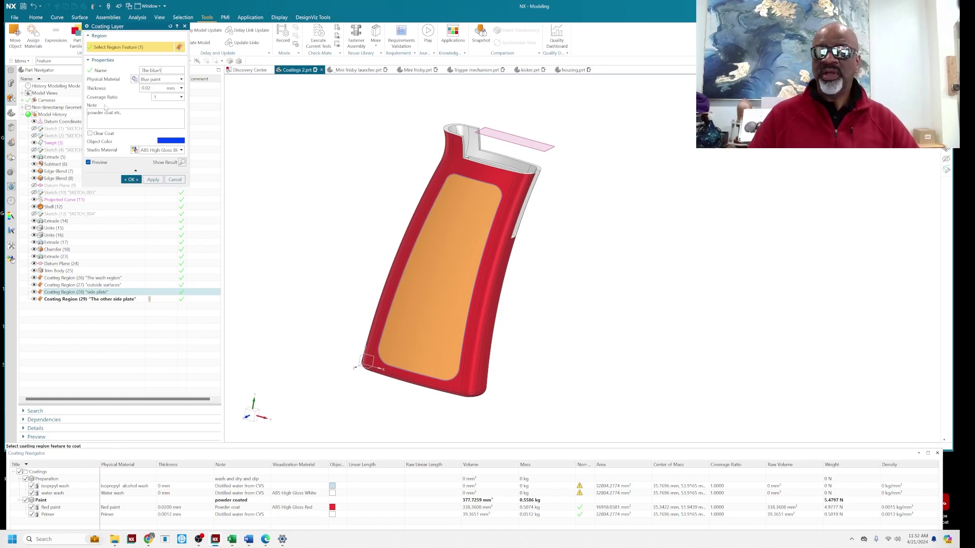
left_click(131, 179)
Add another Blue paint coating layer named "the blue 2" on "The other side plate" region
middle_click_drag(218, 187, 262, 194)
key("F4")
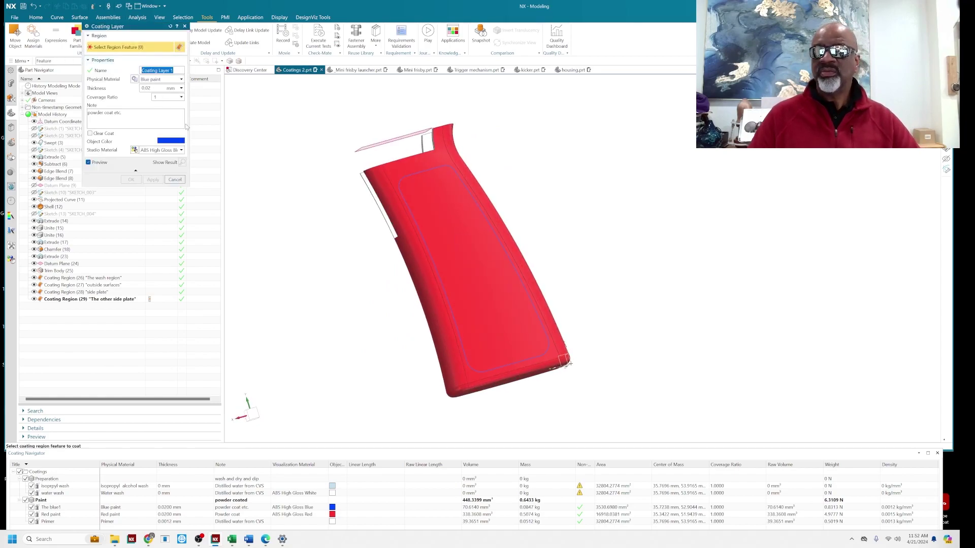
left_click(447, 216)
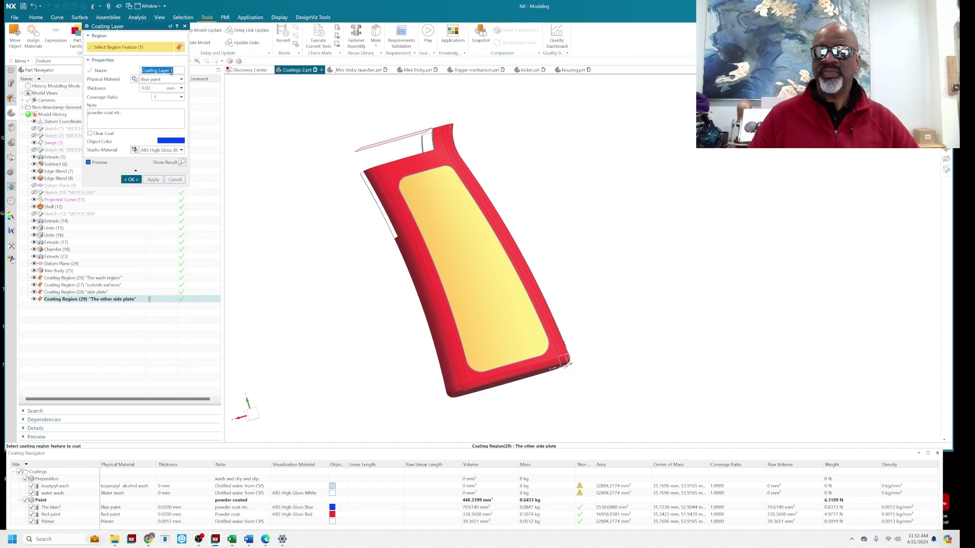
type("the blue 2")
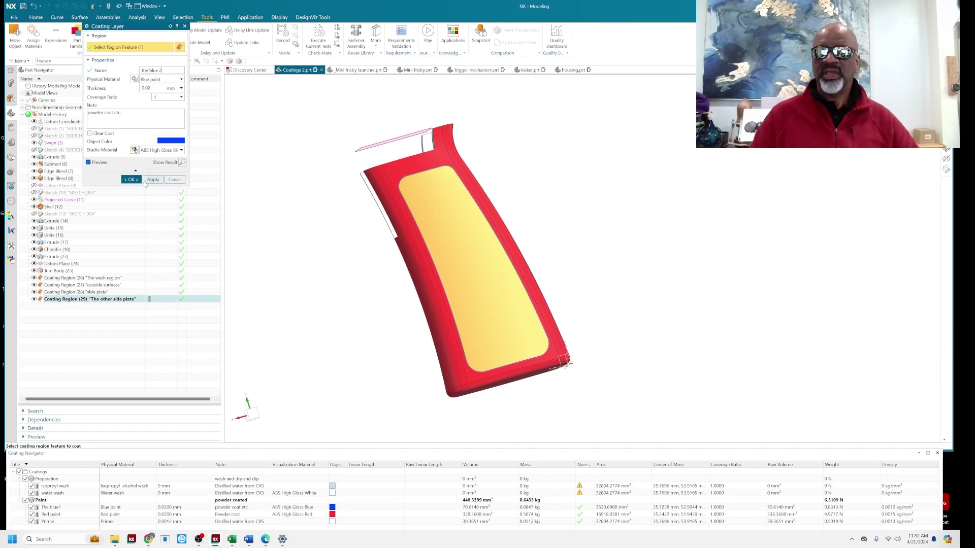
left_click(131, 180)
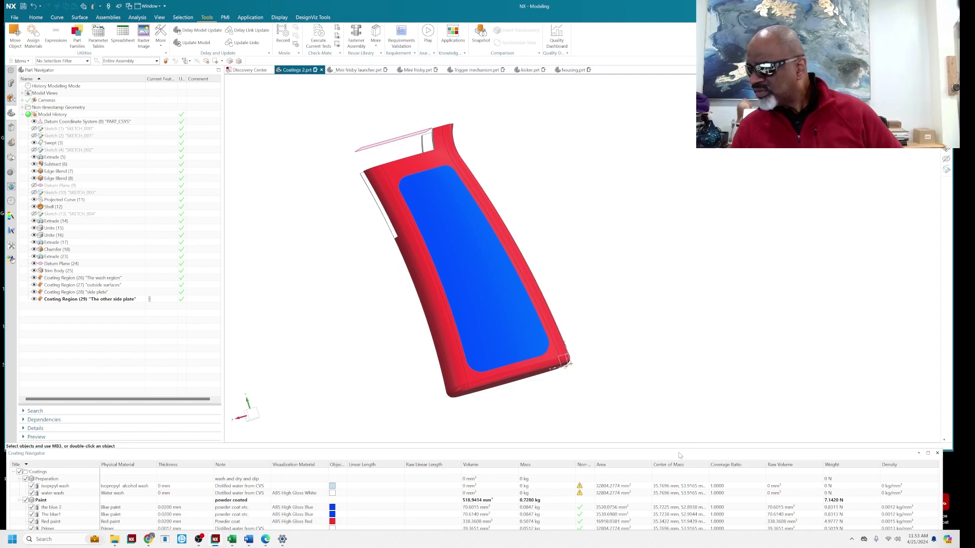
Review the Primer, Red paint and Blue paint components one by one in the assembly structure
left_click_drag(677, 450, 676, 436)
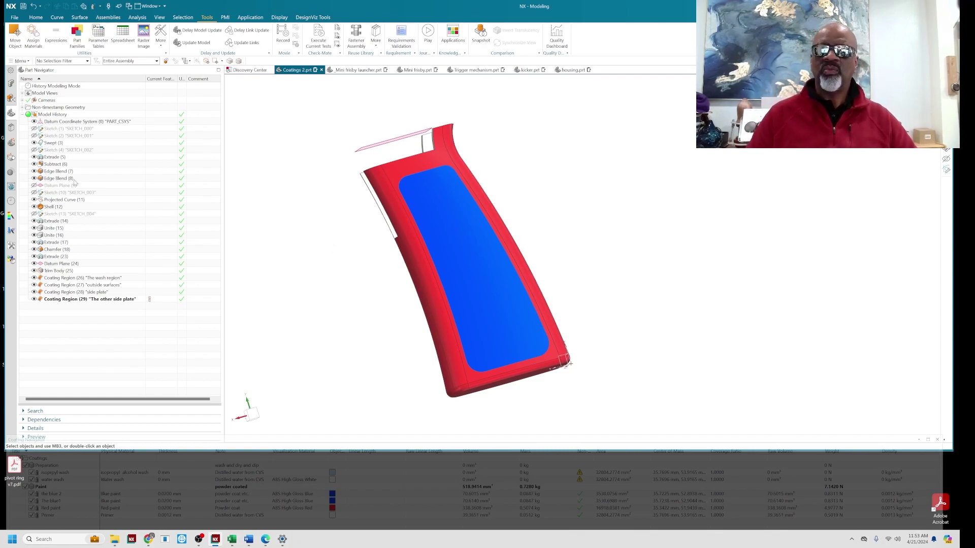
left_click(10, 84)
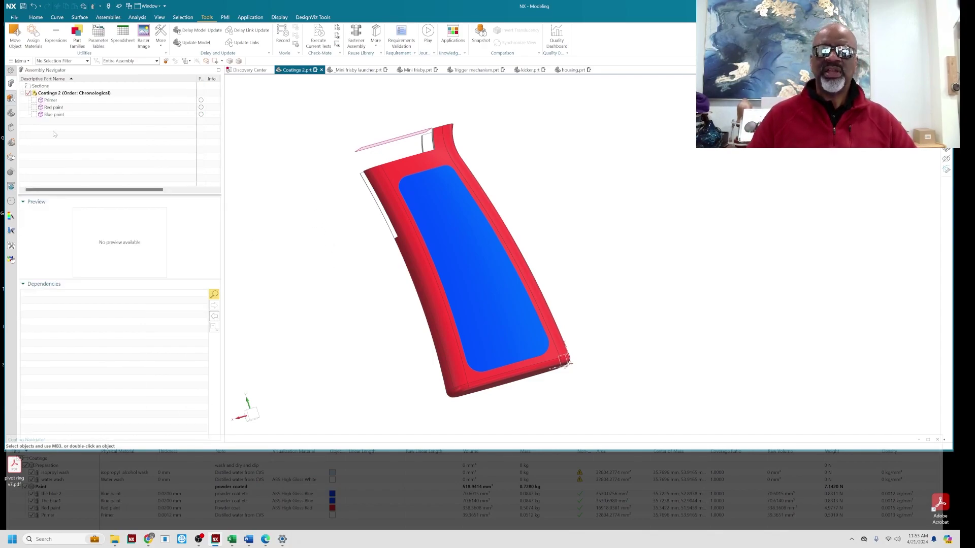
left_click(68, 101)
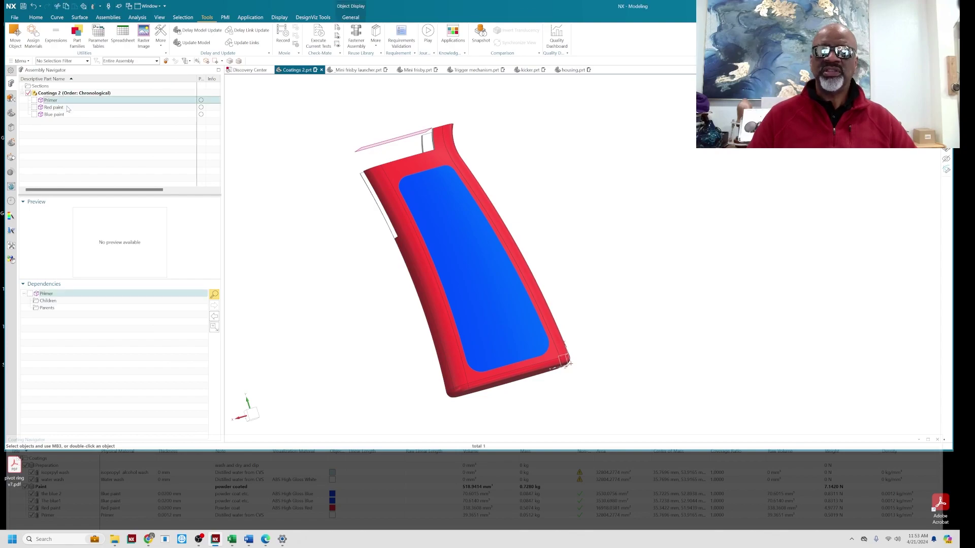
left_click(67, 108)
left_click(70, 116)
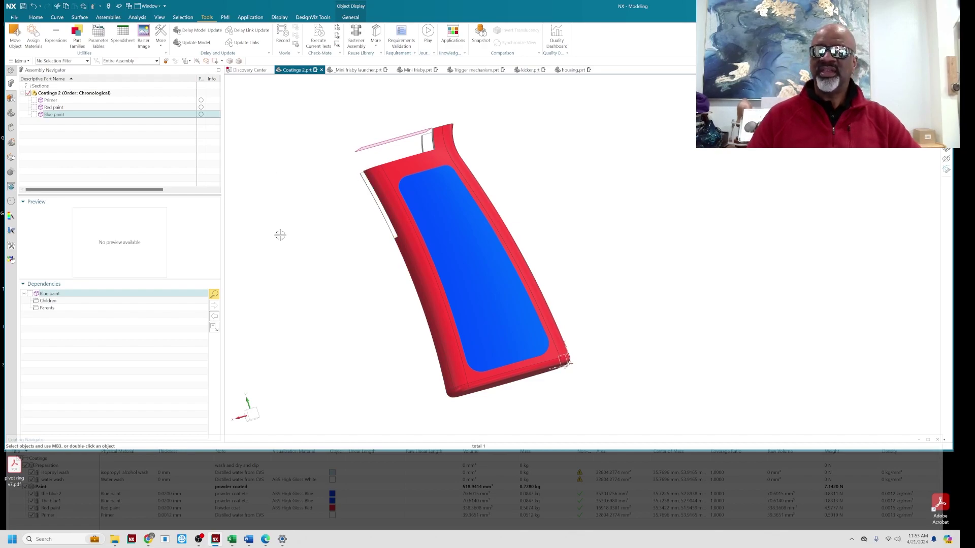
Display the coated grip with realistic shading on a gradient background and inspect both blue side plates
middle_click_drag(311, 265, 393, 267)
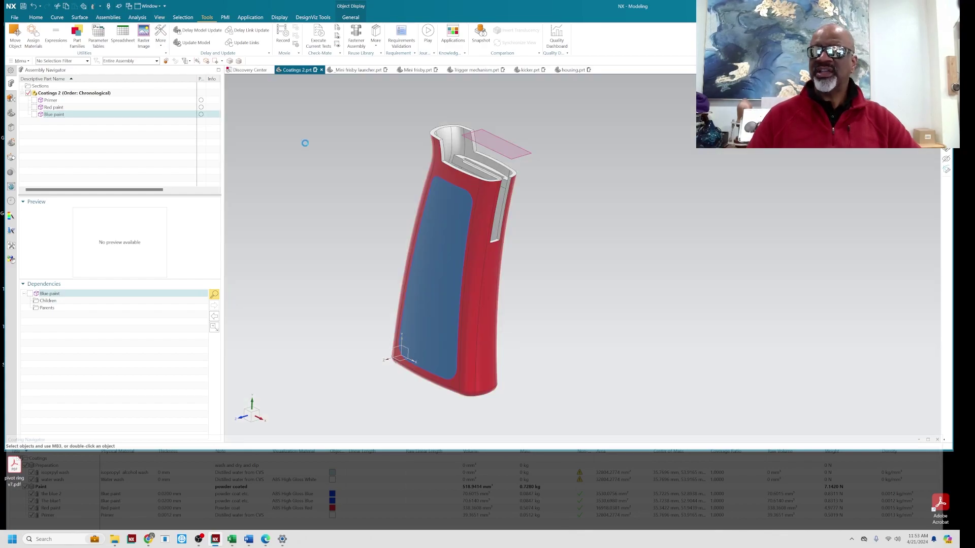
middle_click_drag(305, 144, 305, 143)
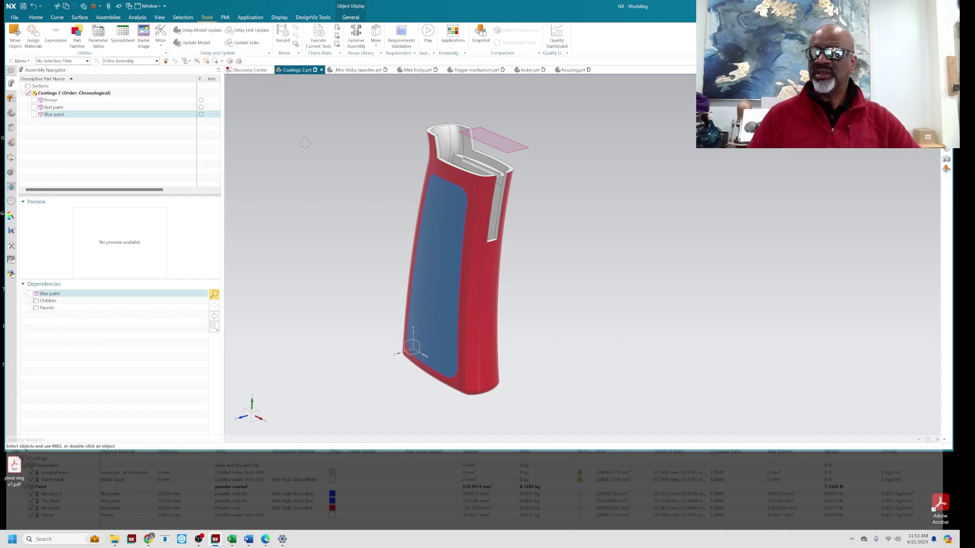
middle_click_drag(629, 311, 573, 293)
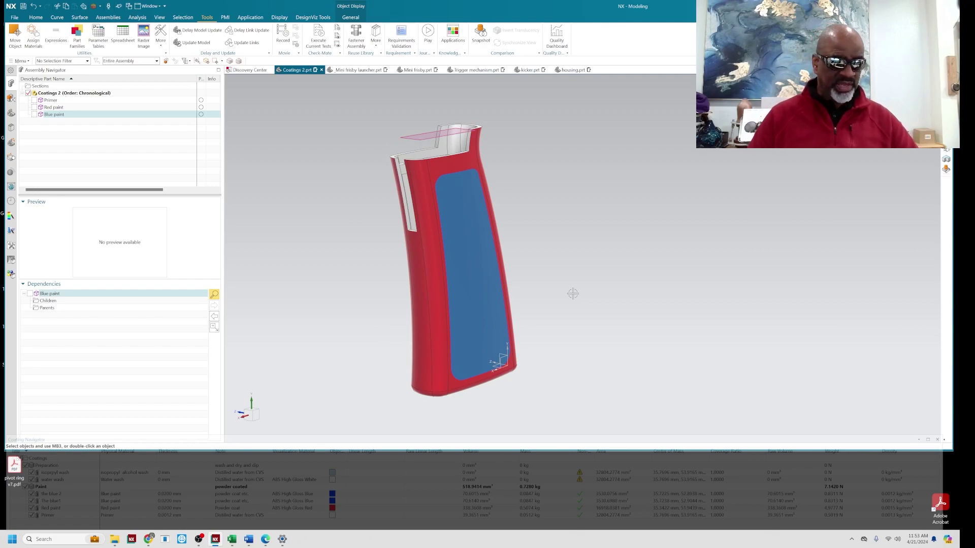
Hide all datum planes and coordinate systems, and view the painted grip from other angles
key("ctrl+w")
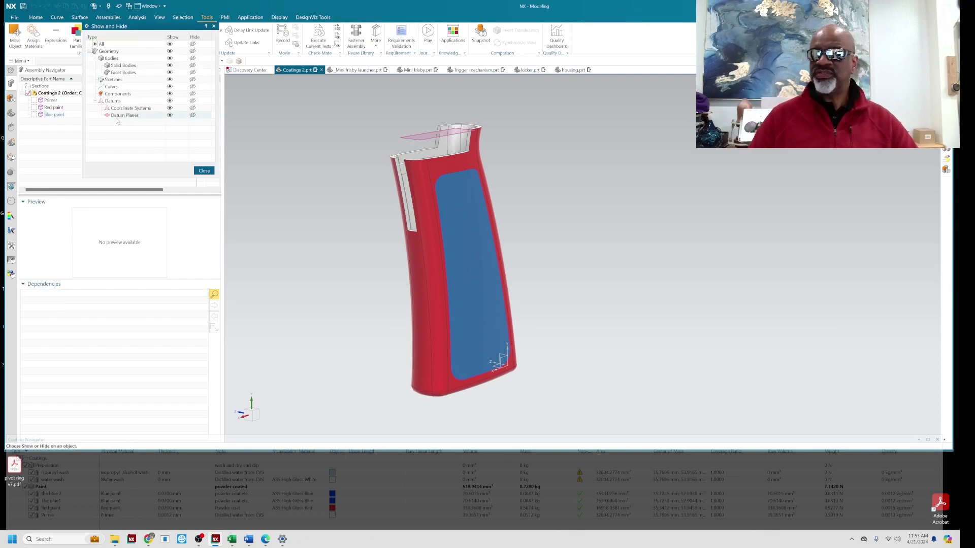
left_click(193, 115)
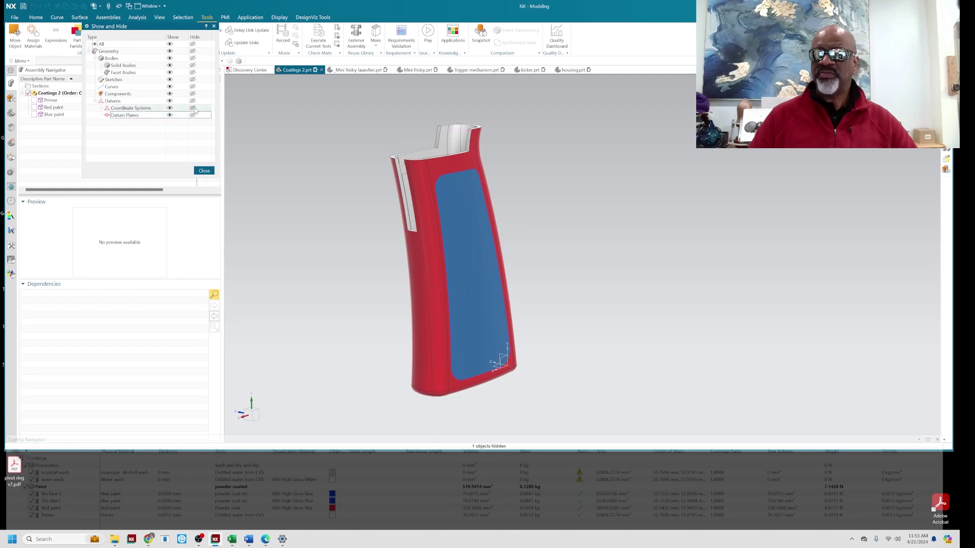
left_click(193, 108)
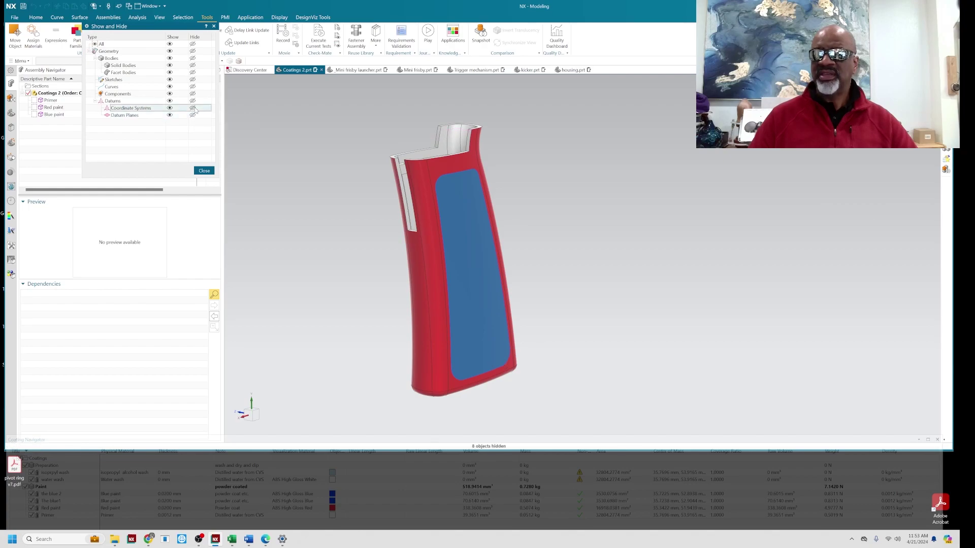
left_click(205, 171)
mouse_move(317, 205)
middle_mouse_down()
mouse_move(254, 209)
mouse_move(426, 178)
mouse_move(440, 163)
mouse_move(391, 179)
mouse_move(433, 174)
middle_mouse_up()
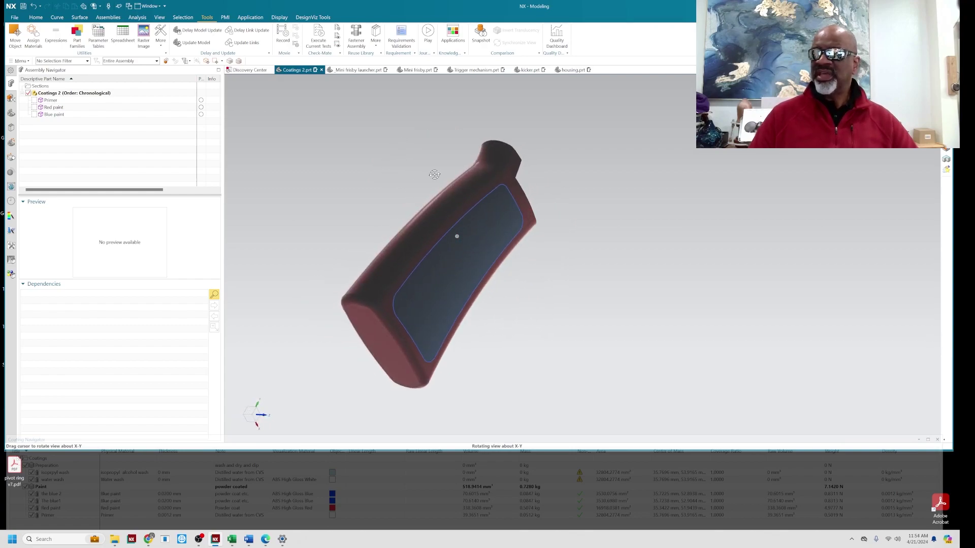